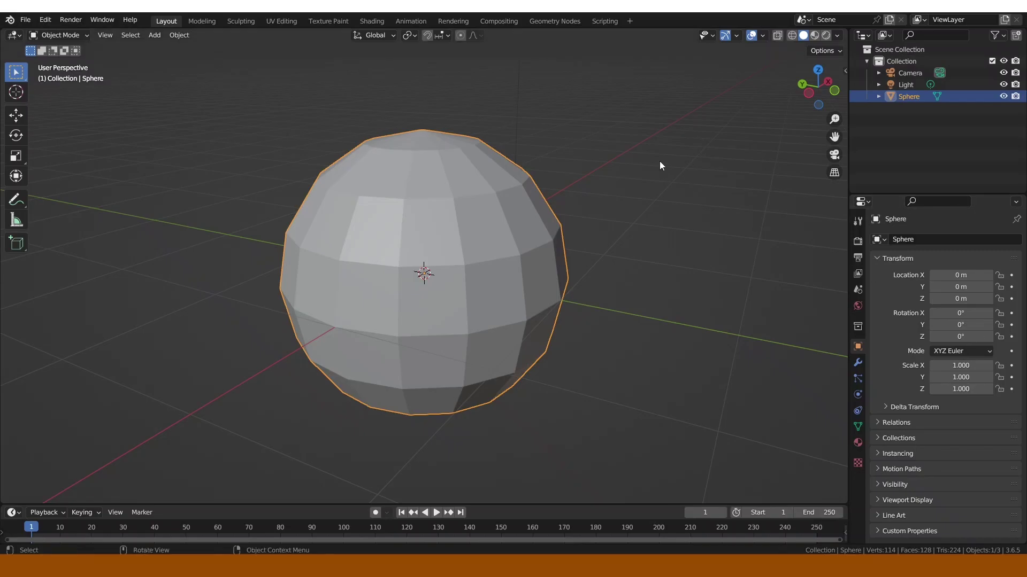
Switch to the Geometry Nodes workspace with the sphere in view
left_click(554, 21)
scroll(599, 107, "up", 5)
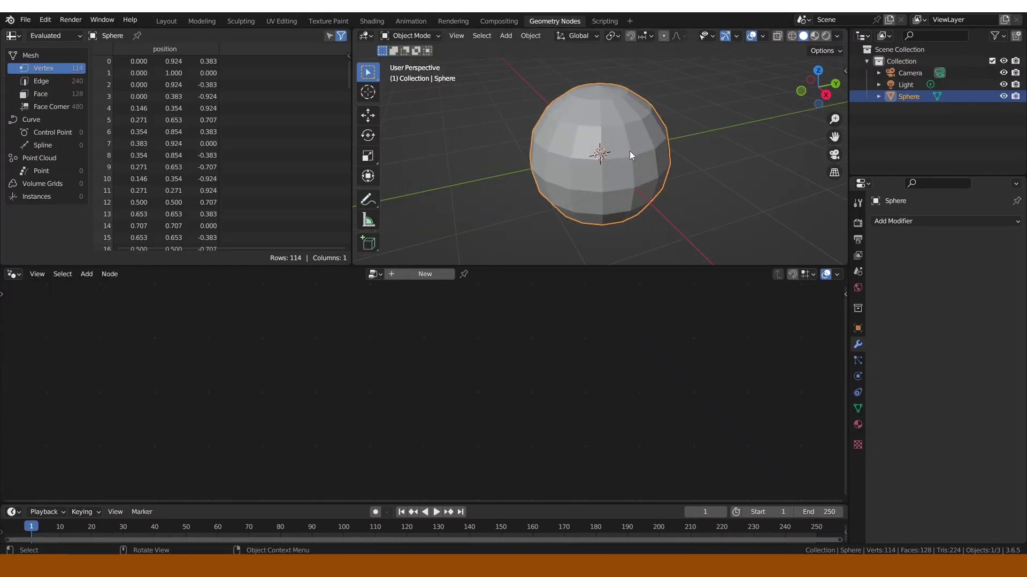
middle_click_drag(629, 151, 667, 175)
scroll(667, 174, "down", 3)
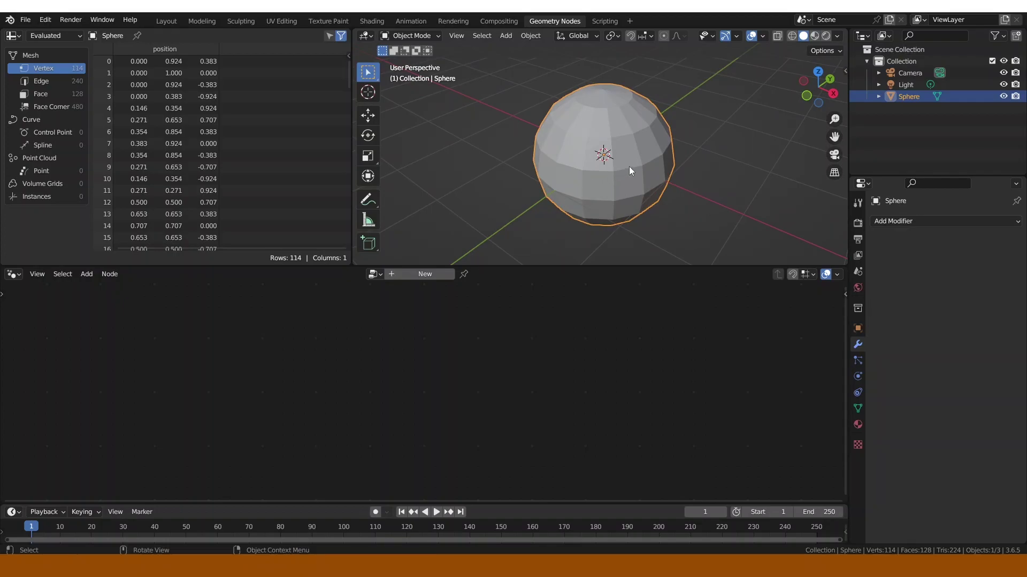
middle_click_drag(631, 166, 659, 166)
scroll(652, 164, "up", 2)
scroll(647, 164, "down", 1)
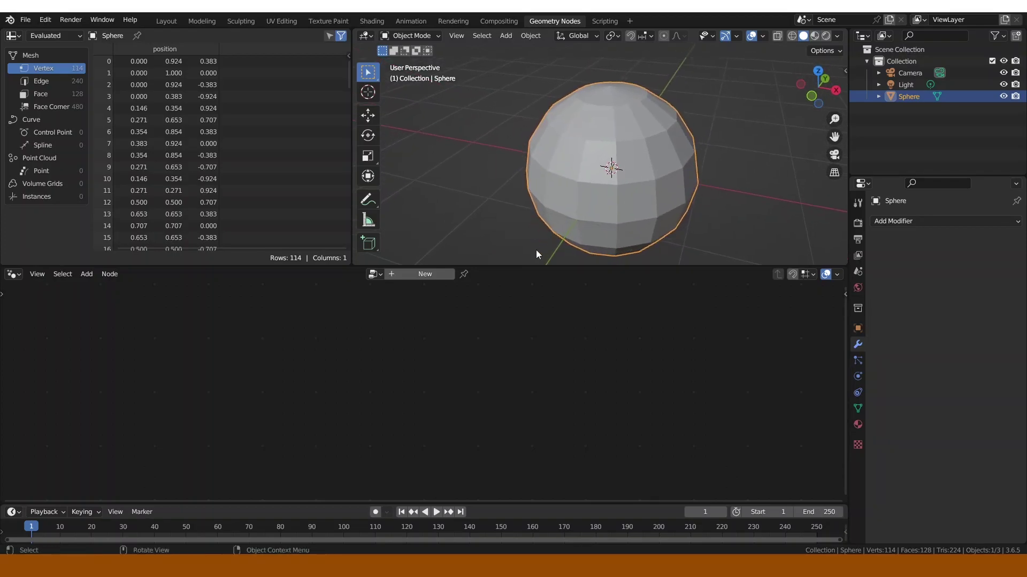
Create a new geometry node tree for the sphere and move the Group Output node farther from Group Input
left_click(428, 275)
scroll(480, 365, "up", 3)
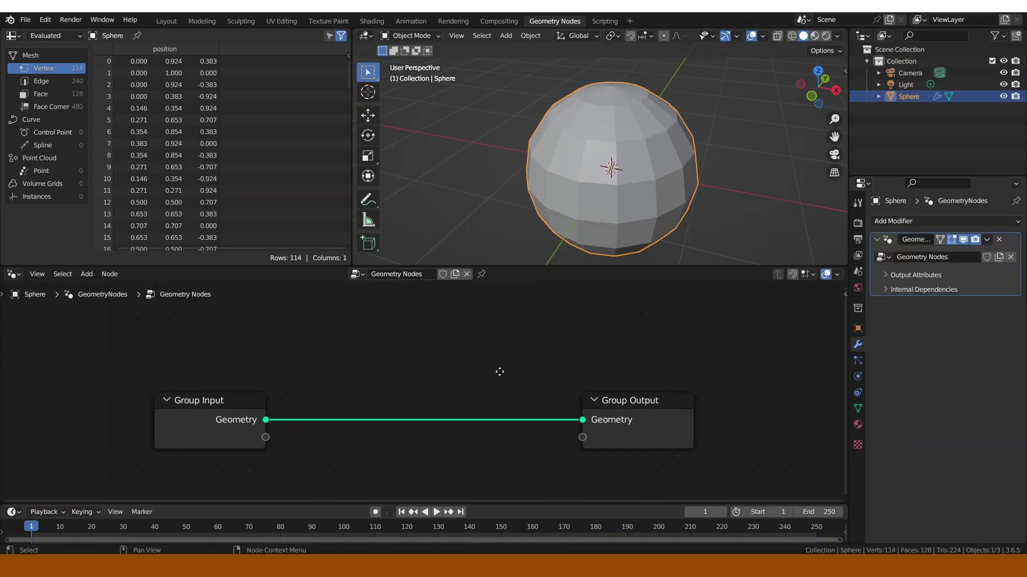
middle_click_drag(805, 432, 716, 415)
left_click_drag(697, 392, 772, 392)
left_click(585, 339)
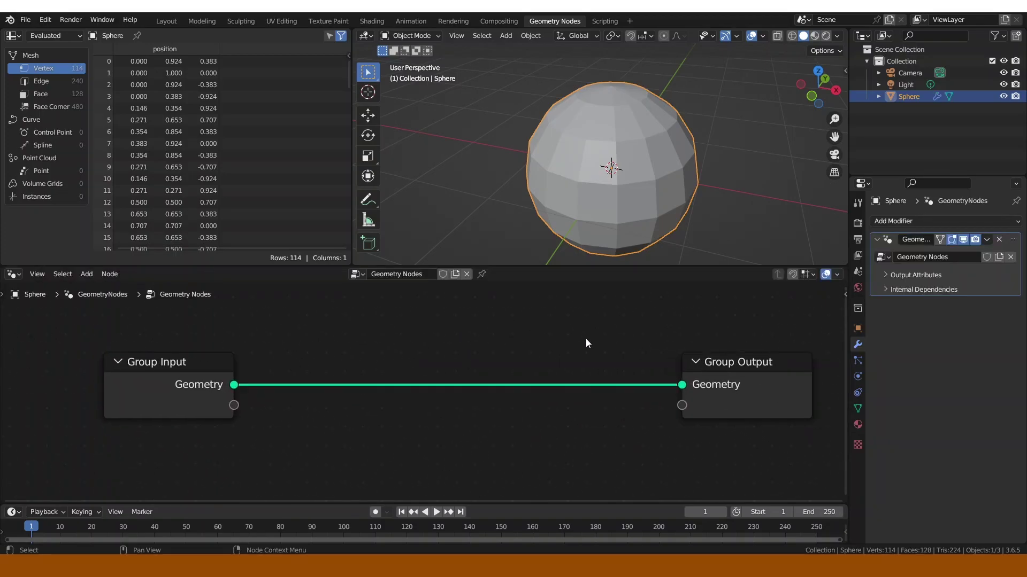
Add an Is Shade Smooth node and place it below the link between Group Input and Group Output
scroll(581, 339, "down", 4)
middle_click_drag(572, 339, 589, 343)
key("shift+a")
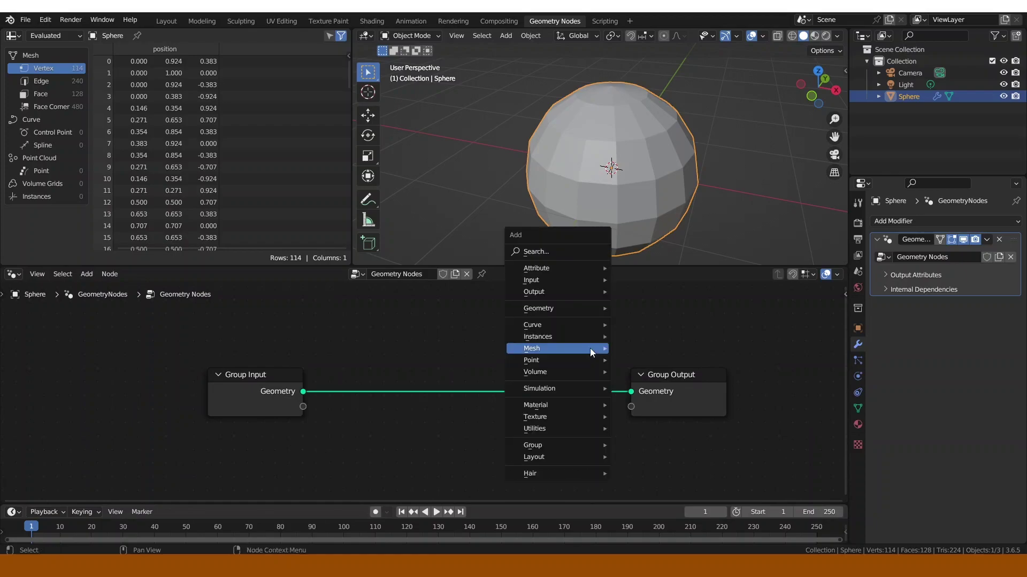
type("s")
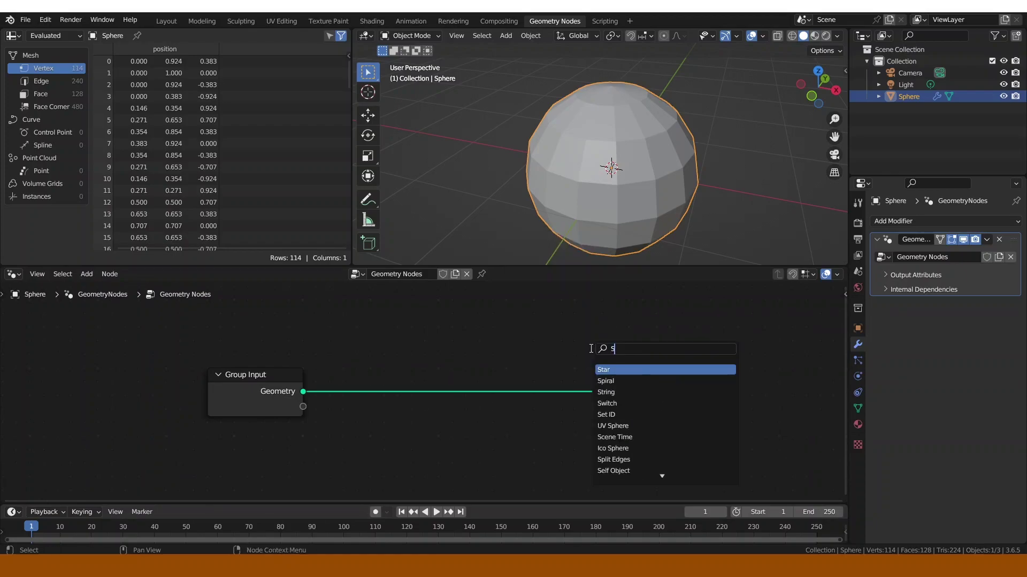
type("H")
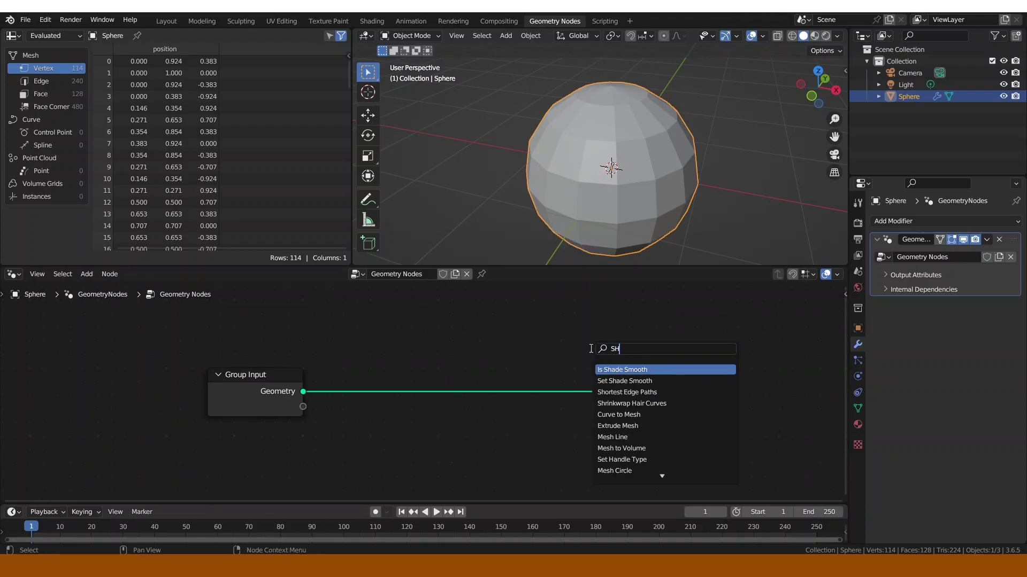
left_click(621, 369)
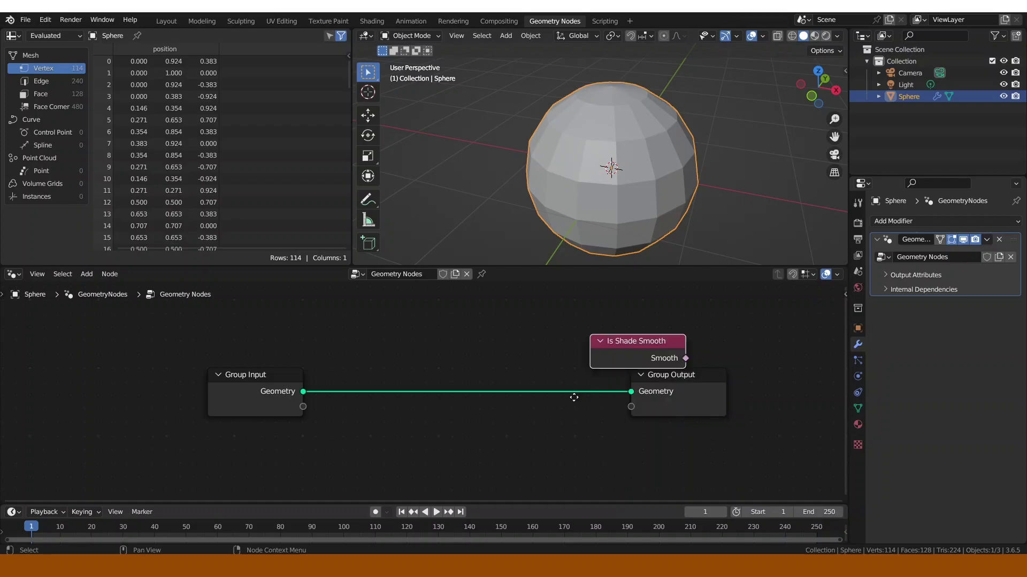
left_click(398, 470)
Add a Set Shade Smooth node and insert it on the link between Group Input and Group Output
key("shift+a")
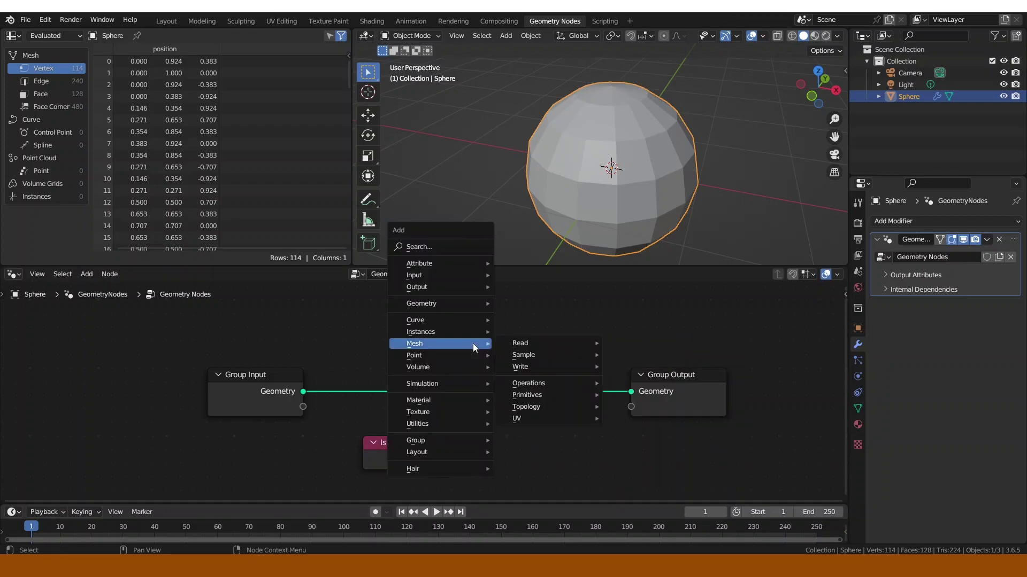
type("SET")
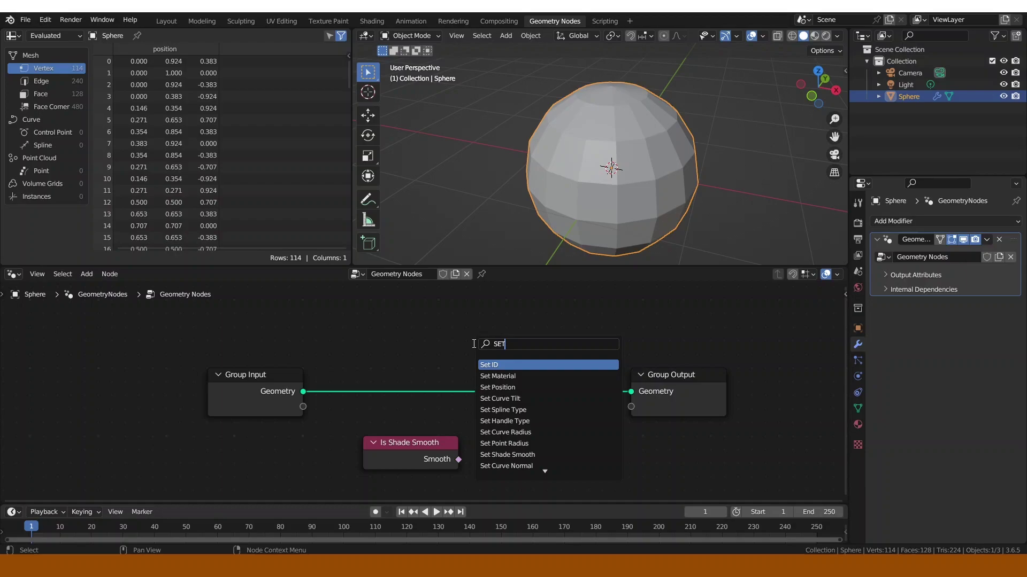
left_click(543, 455)
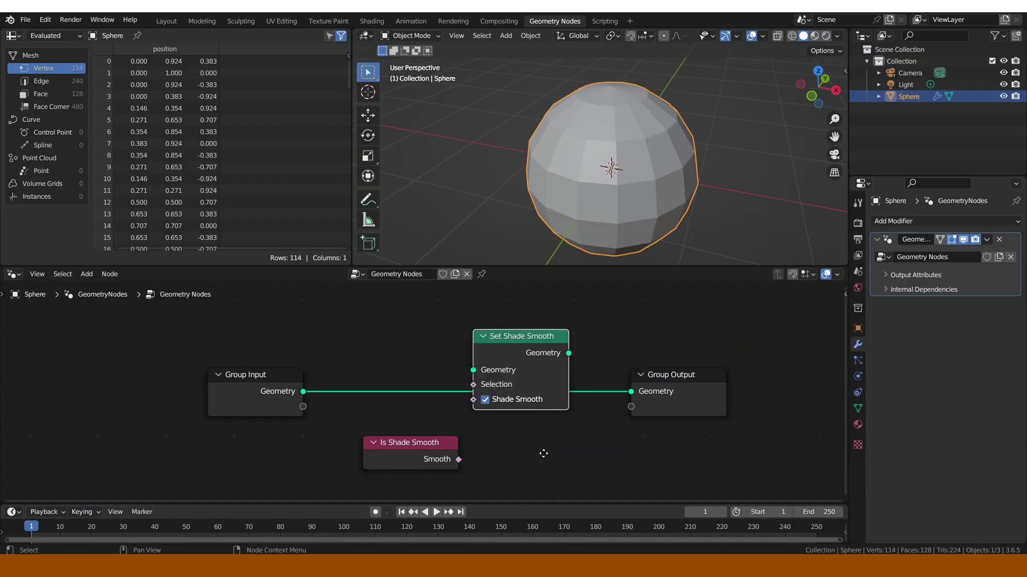
left_click(551, 385)
left_click_drag(548, 381, 579, 393)
left_click_drag(663, 380, 688, 370)
left_click_drag(566, 378, 594, 375)
left_click(663, 454)
middle_click_drag(673, 455, 702, 437)
scroll(631, 169, "up", 1)
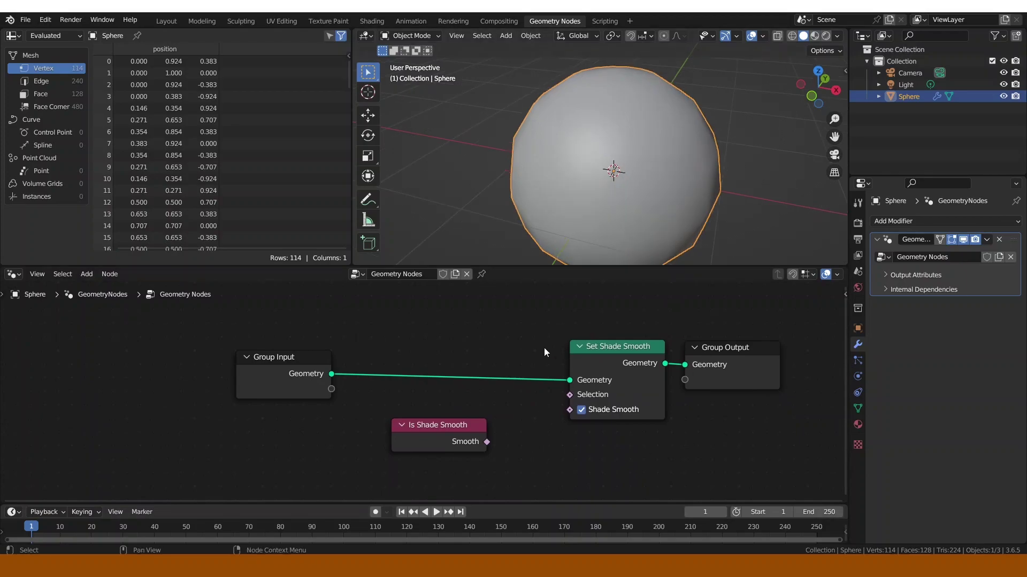
Connect the Is Shade Smooth output to the Selection input of Set Shade Smooth and move the node closer to it
left_click_drag(486, 443, 570, 395)
middle_click_drag(588, 214, 583, 221)
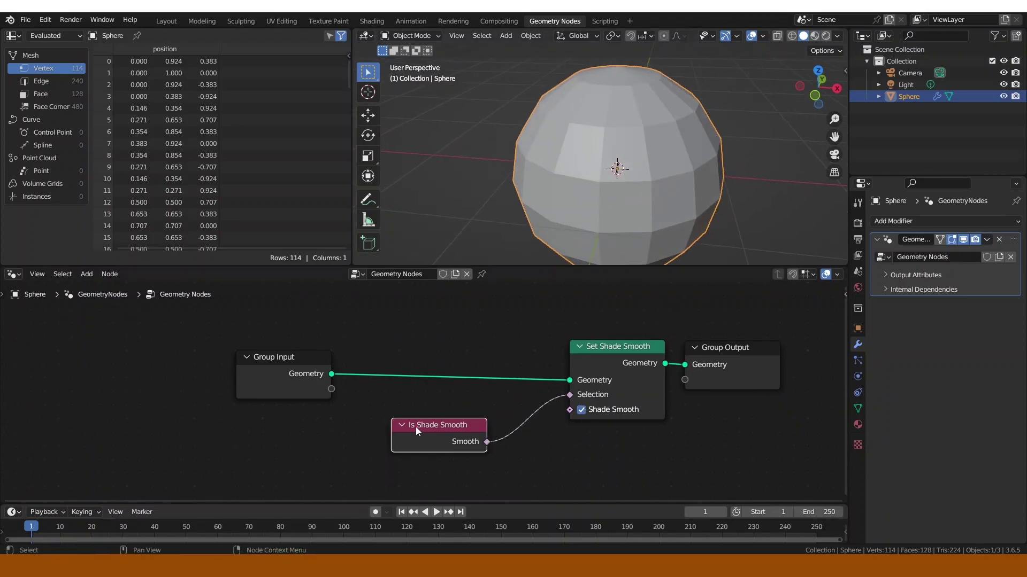
left_click_drag(416, 427, 488, 421)
Show the sphere's face attributes in the spreadsheet and adjust the position of the Set Shade Smooth node
left_click(43, 81)
left_click(42, 93)
left_click_drag(620, 373, 613, 373)
scroll(659, 168, "down", 3)
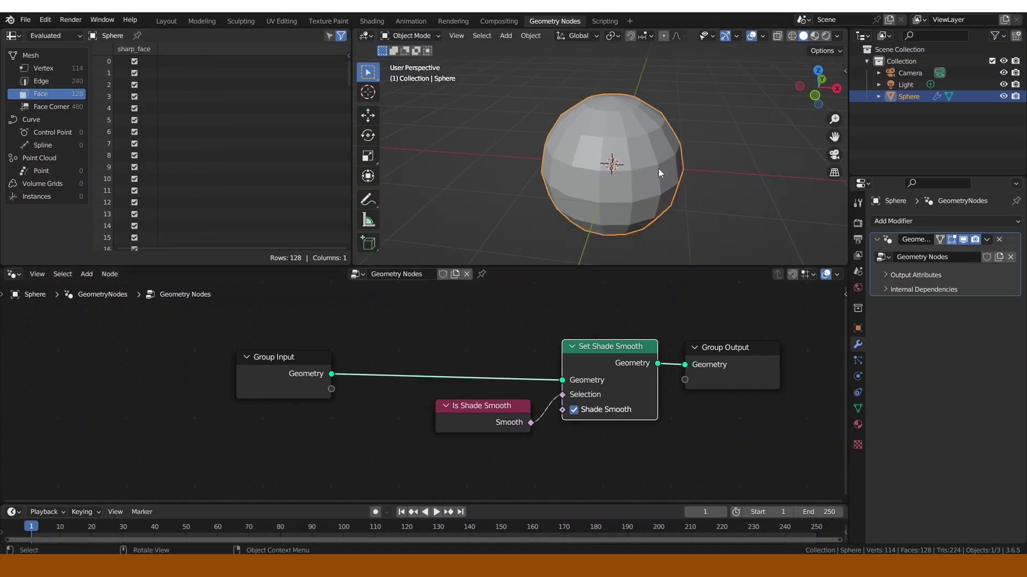
middle_click_drag(658, 168, 617, 170)
left_click_drag(606, 354, 608, 348)
middle_click_drag(576, 159, 599, 162)
In Edit Mode, select one front face just above the sphere's middle, shade it smooth, and return to Object Mode
key("ctrl+Tab")
left_click(681, 157)
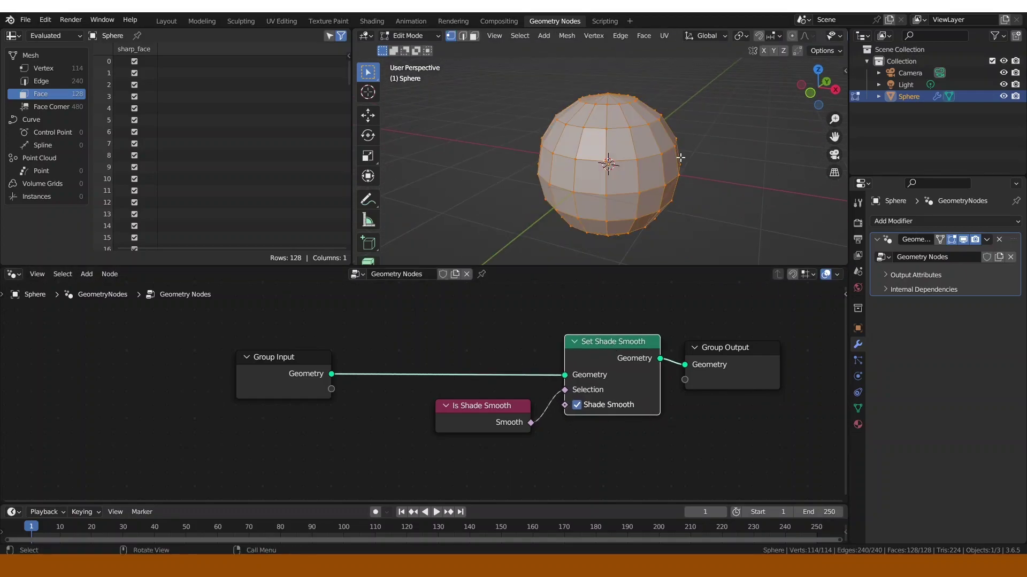
left_click(765, 158)
scroll(754, 154, "down", 2)
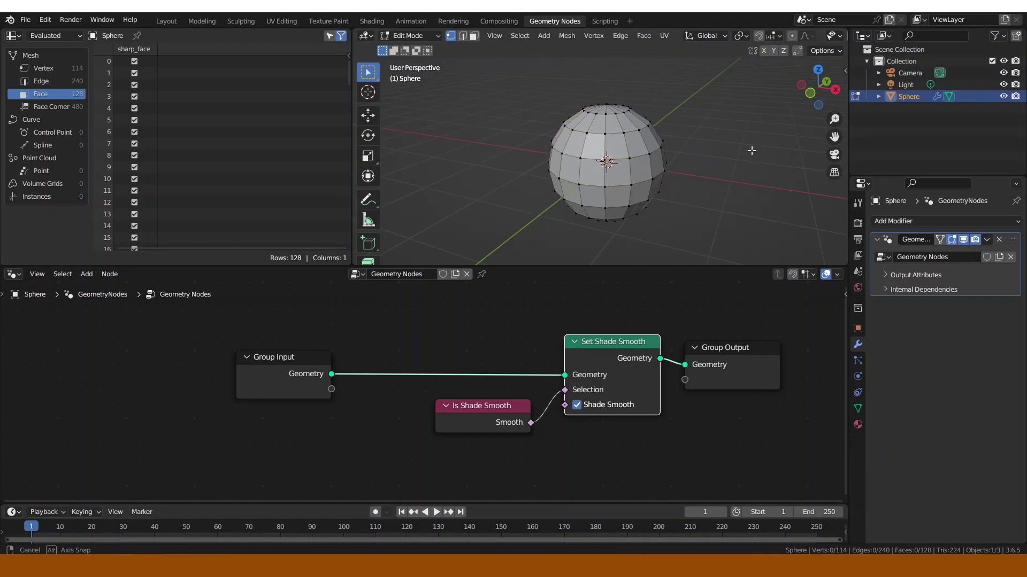
scroll(722, 161, "up", 2)
middle_click_drag(752, 152, 712, 164)
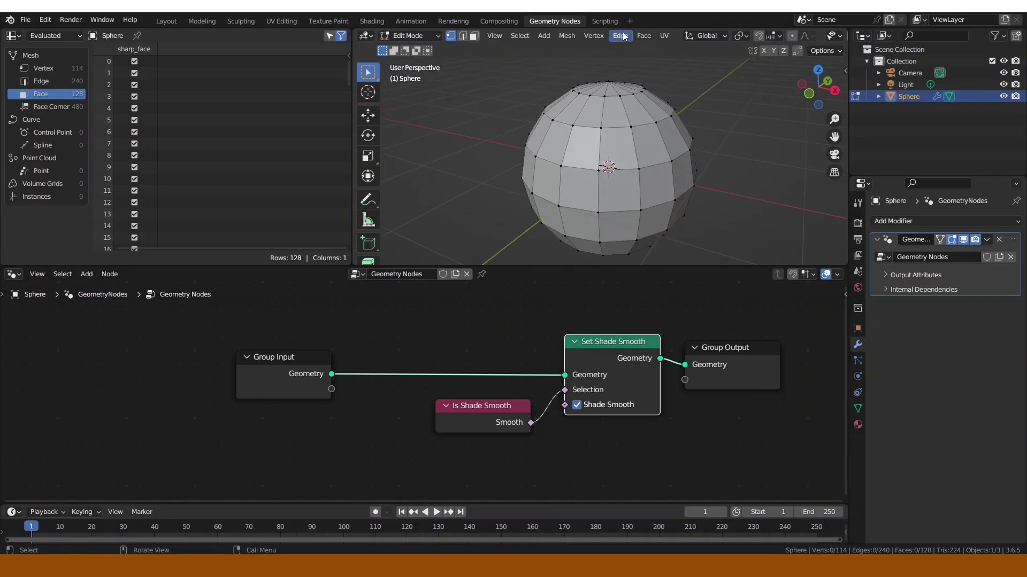
left_click_drag(584, 122, 639, 174)
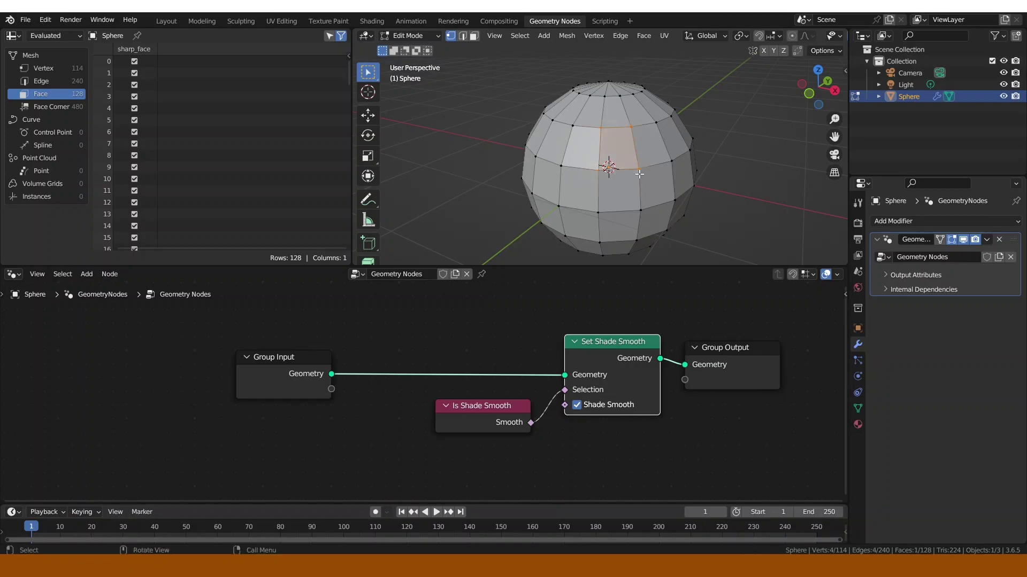
right_click(615, 144)
left_click(643, 35)
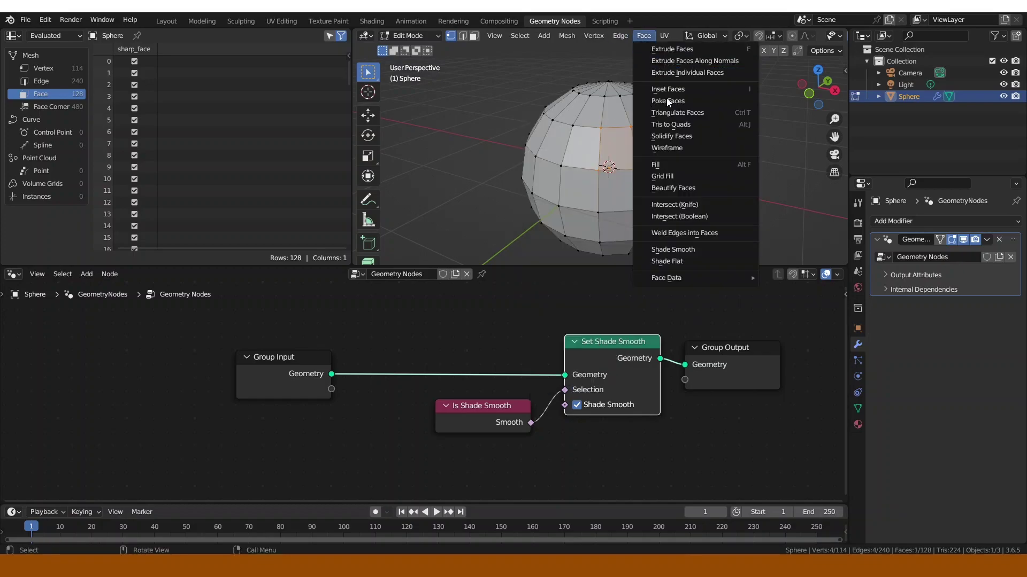
left_click(698, 249)
key("Tab")
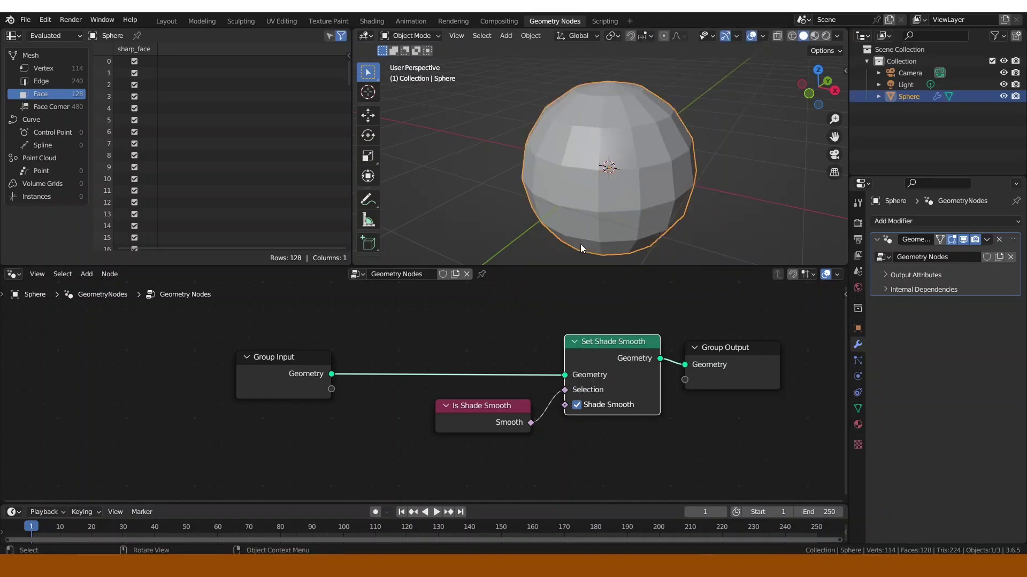
In Edit Mode, shade smooth the face directly left of the already smooth one, and return to Object Mode
key("ctrl+Tab")
left_click(709, 190)
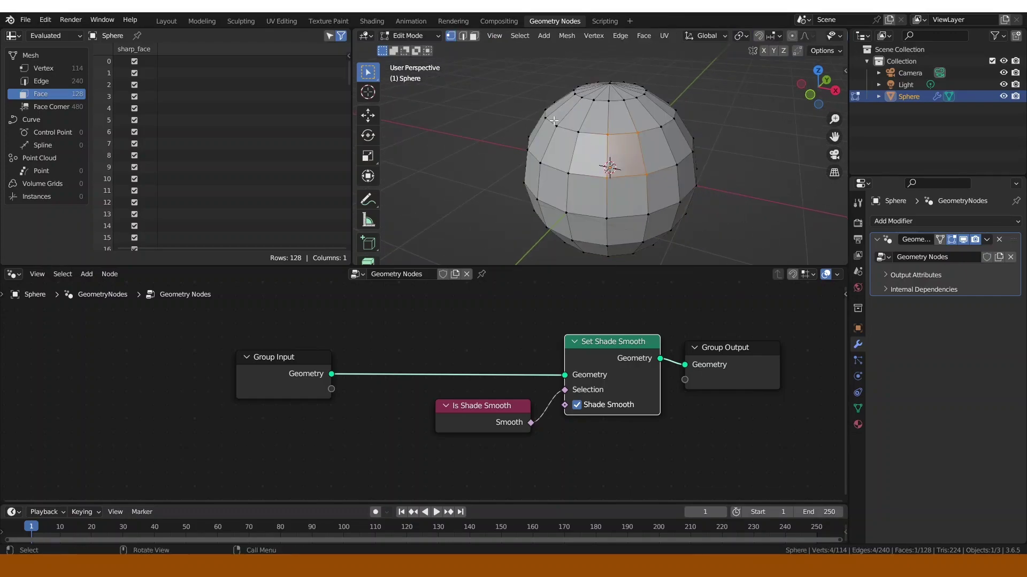
left_click_drag(554, 120, 607, 186)
left_click(643, 36)
left_click(695, 250)
key("ctrl+Tab")
left_click(642, 207)
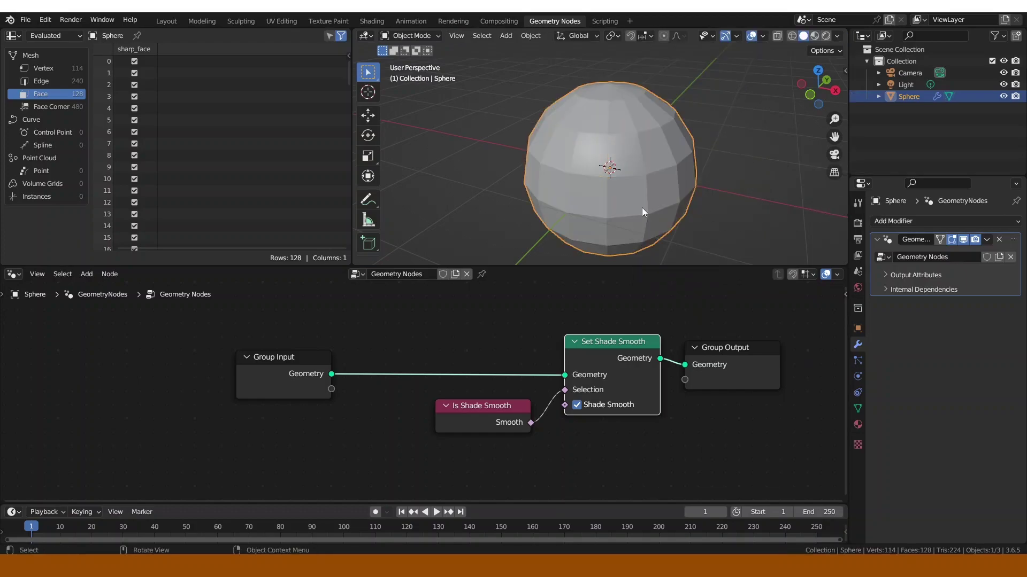
Examine the shading across the two adjacent smooth faces on the sphere
mouse_move(686, 196)
middle_mouse_down()
mouse_move(665, 199)
mouse_move(683, 198)
mouse_move(653, 156)
mouse_move(612, 161)
mouse_move(668, 157)
mouse_move(628, 156)
middle_mouse_up()
scroll(646, 178, "up", 3)
scroll(671, 145, "down", 2)
scroll(649, 165, "up", 2)
scroll(669, 157, "down", 2)
scroll(640, 160, "up", 1)
scroll(627, 155, "up", 1)
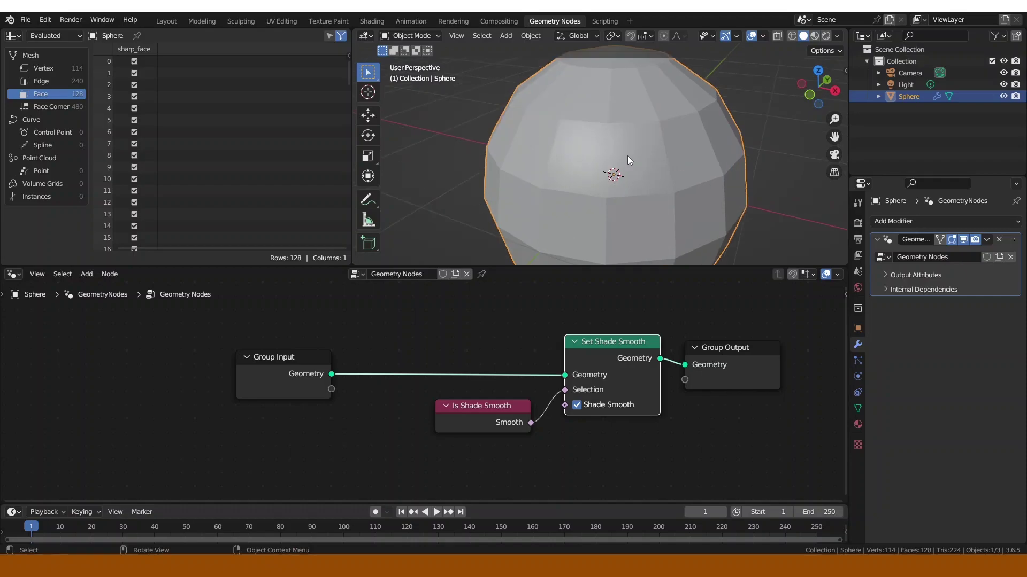
In Edit Mode, mark the edge shared by the two smooth faces as sharp, and return to Object Mode
key("ctrl+Tab")
left_click(709, 157)
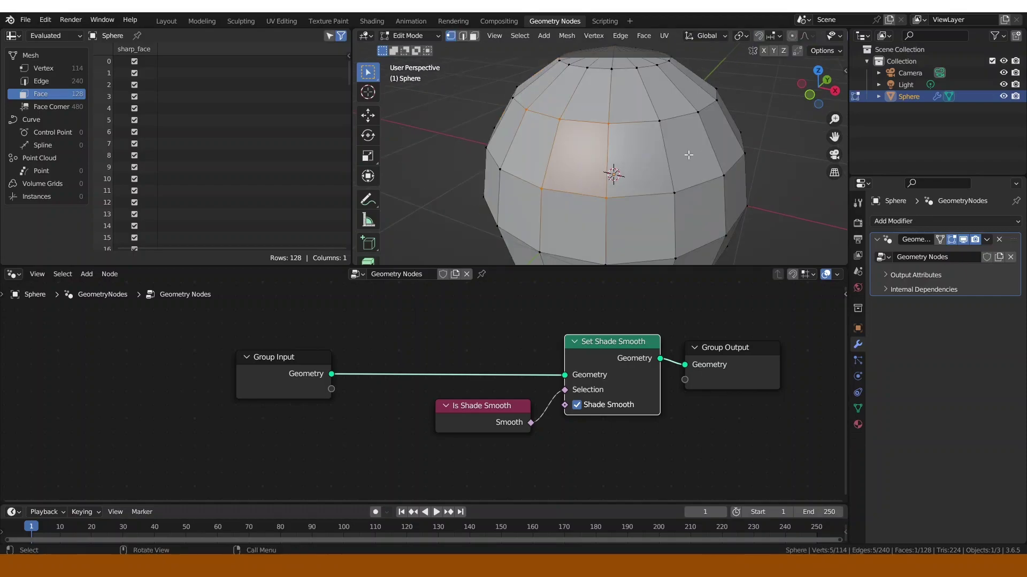
left_click(620, 216, "shift")
left_click(620, 37)
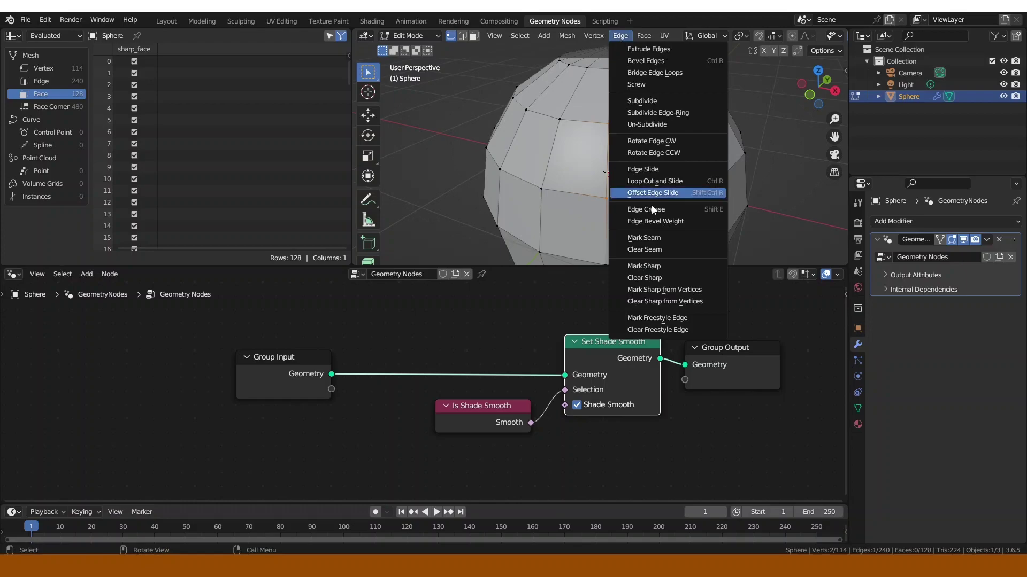
left_click(672, 266)
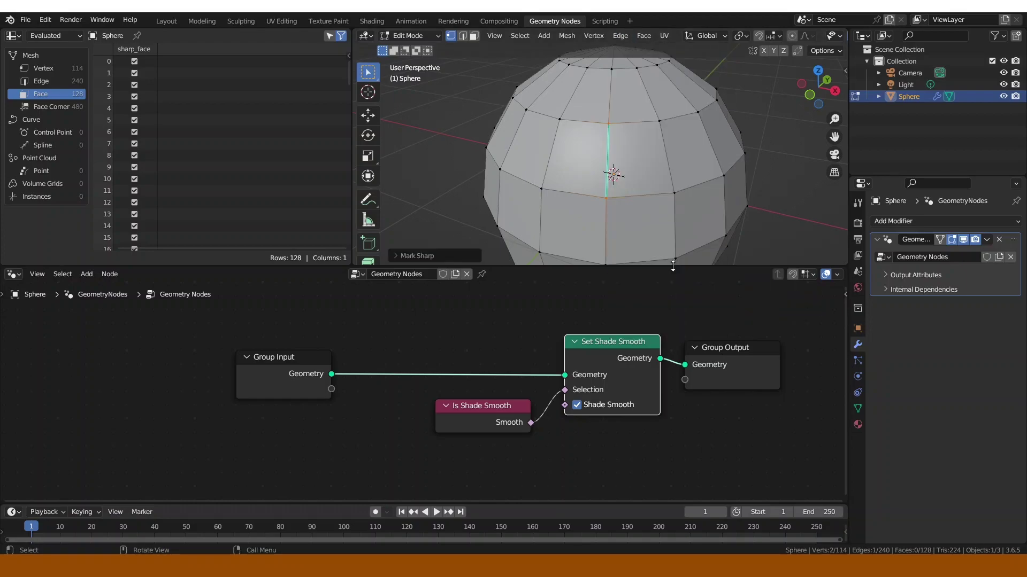
key("ctrl+Tab")
left_click(586, 199)
Examine the sphere's shading around the sharp edge, and put the sphere back in Edit Mode
middle_click_drag(586, 198, 695, 214)
scroll(589, 204, "down", 3)
scroll(656, 202, "up", 2)
scroll(656, 202, "down", 2)
scroll(678, 211, "up", 1)
scroll(678, 211, "down", 2)
key("ctrl+Tab")
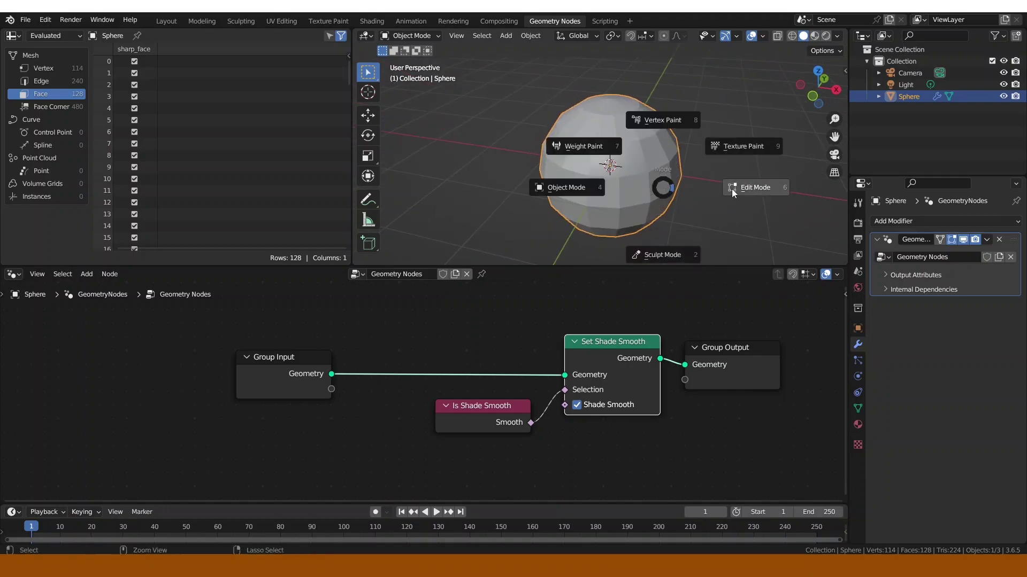
left_click(732, 188)
key("Tab")
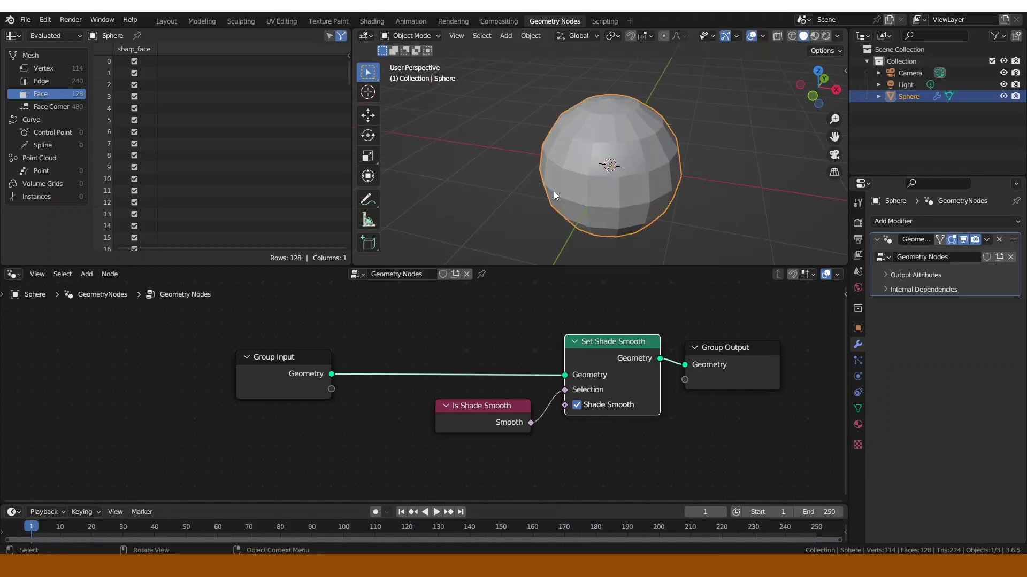
scroll(553, 191, "up", 2)
middle_click_drag(554, 191, 589, 143)
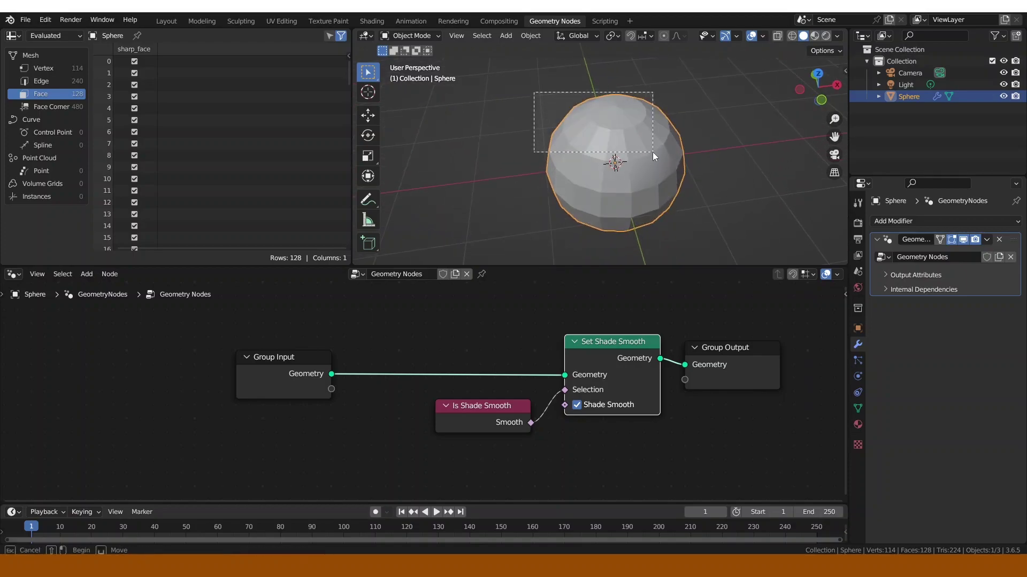
key("ctrl+Tab")
left_click(733, 161)
key("b")
left_click_drag(547, 96, 698, 225)
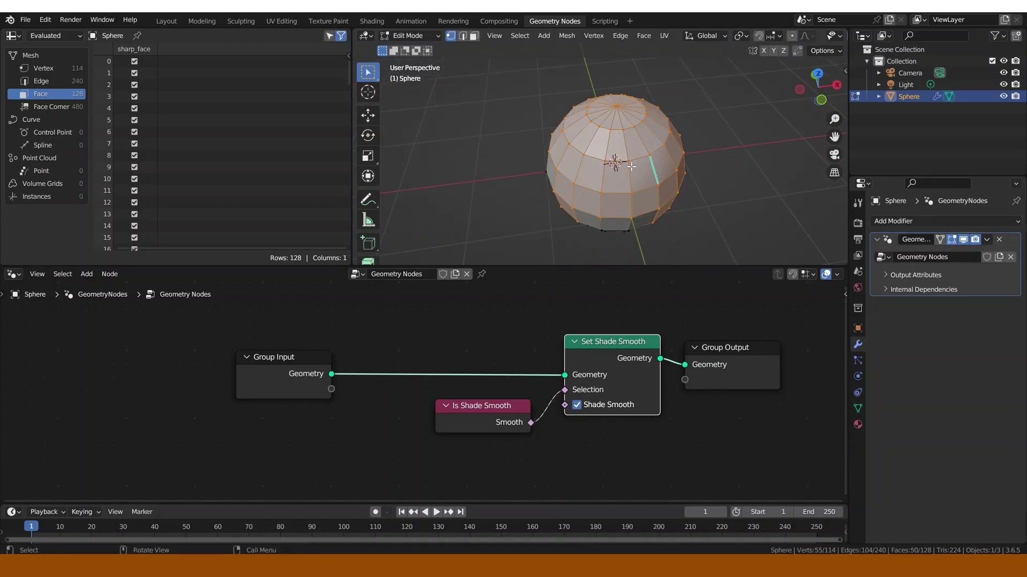
middle_click_drag(661, 155, 638, 162)
left_click(644, 37)
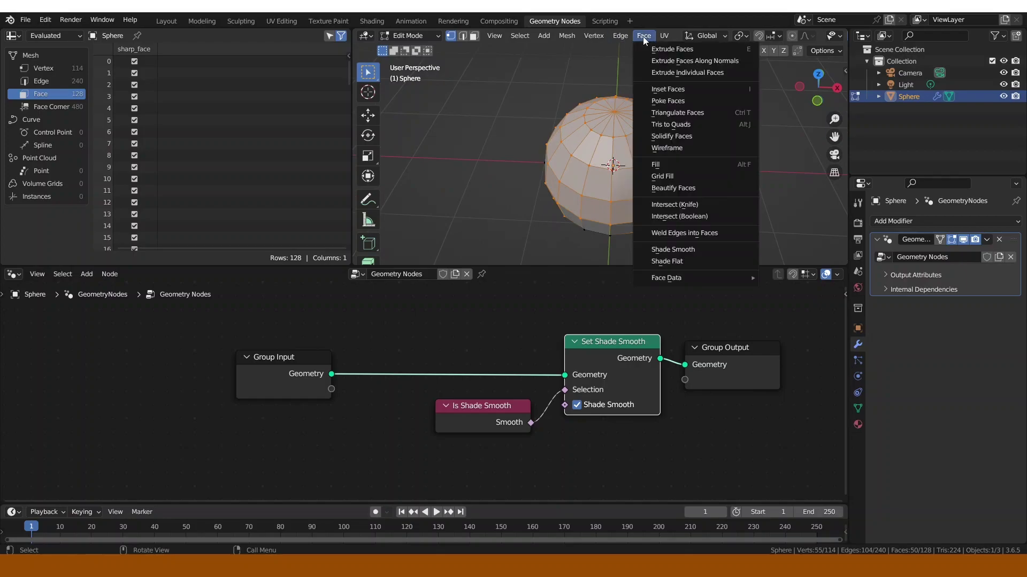
key("alt+a")
Clear the sharp marking from the edges of a two-by-two block of faces on the sphere, and return to Object Mode
middle_click_drag(591, 213, 646, 138)
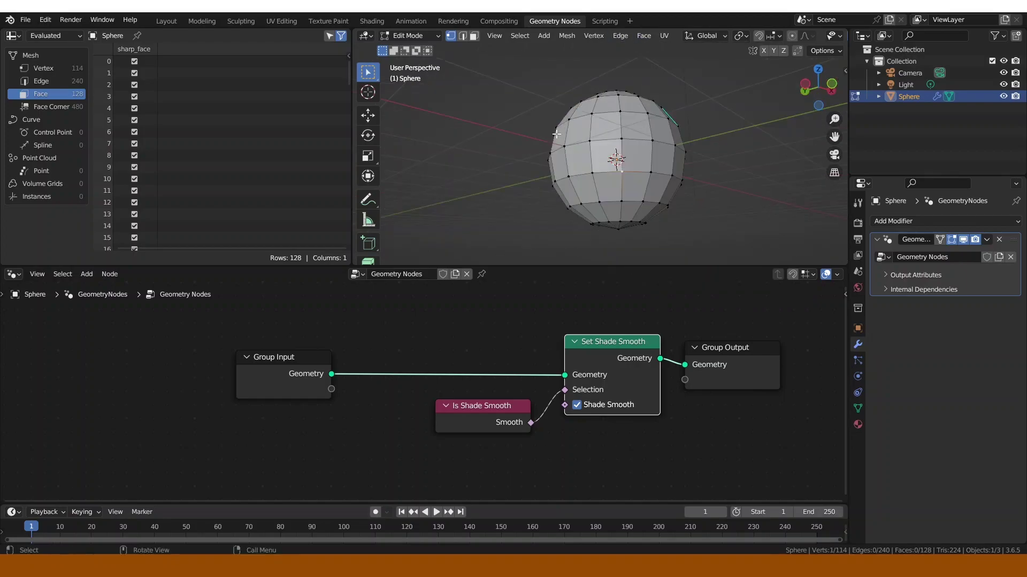
left_click_drag(556, 133, 625, 209)
middle_click_drag(626, 209, 657, 61)
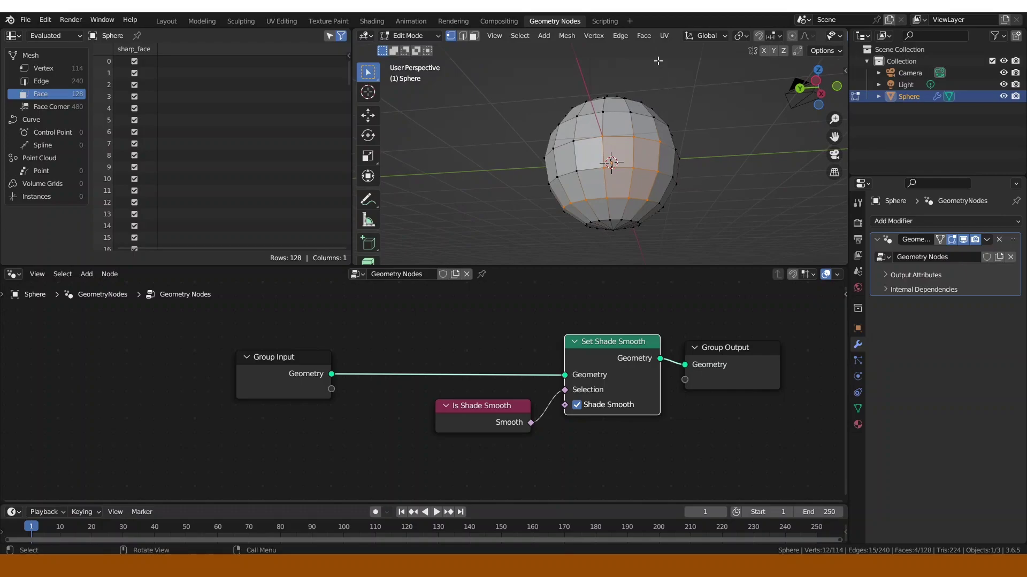
left_click(621, 36)
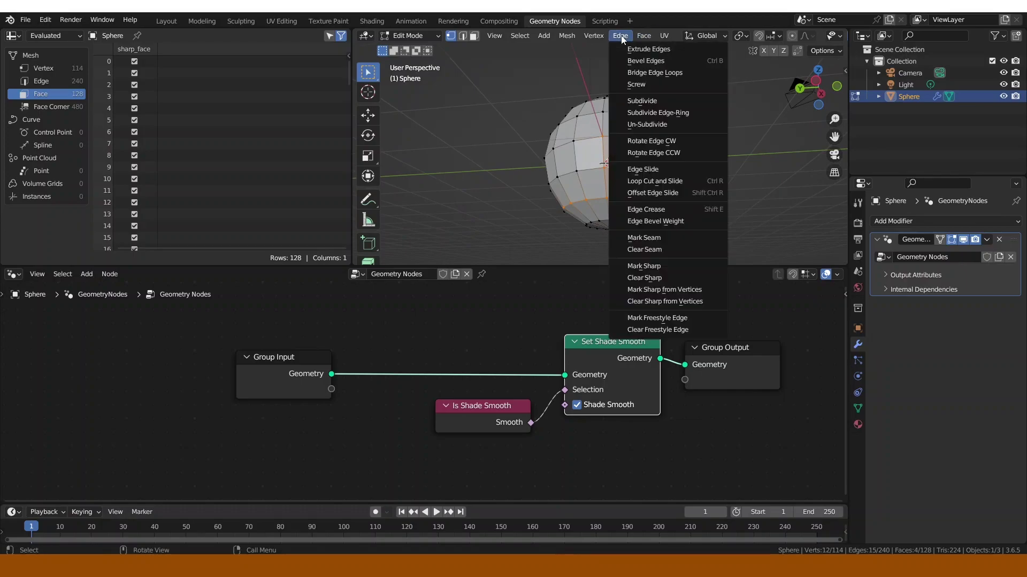
left_click(661, 278)
key("ctrl+Tab")
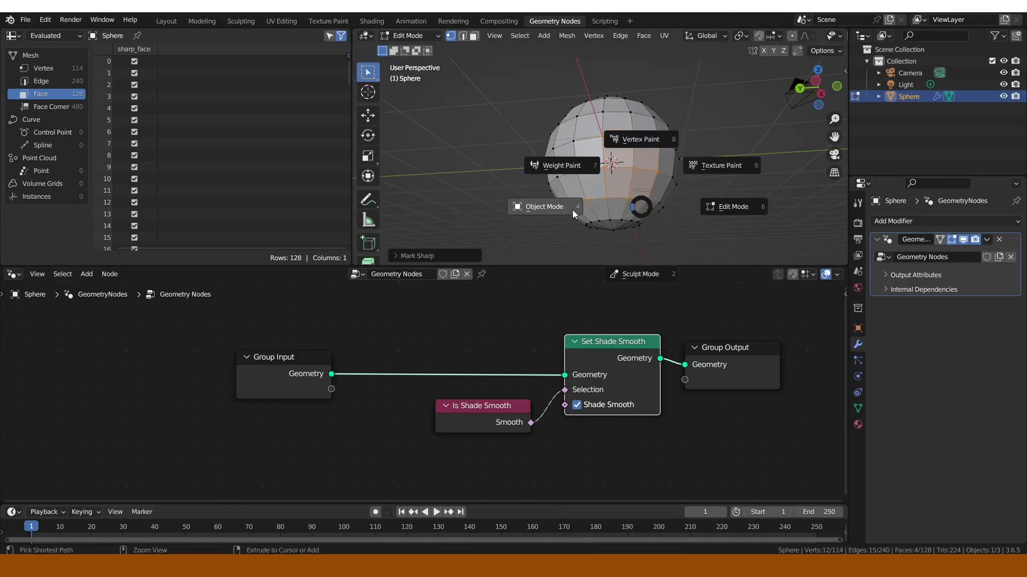
left_click(571, 209)
In Edit Mode, mark the edges of the four-face block as sharp, and return to Object Mode
key("ctrl+Tab")
left_click(680, 211)
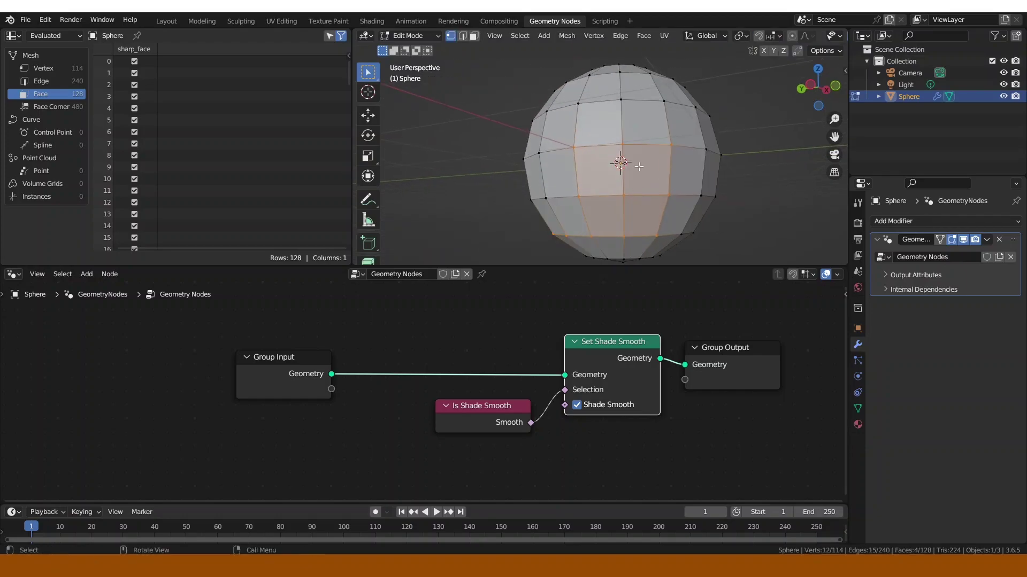
left_click(623, 36)
left_click(657, 284)
key("ctrl+Tab")
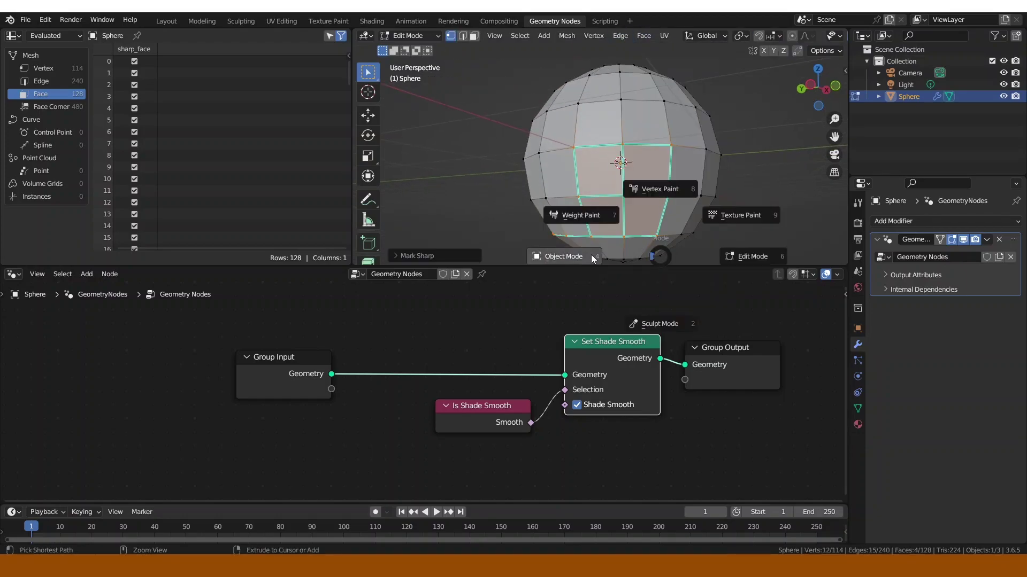
left_click(592, 254)
In Edit Mode, shade smooth the faces in and around the sharp-edged block, and inspect the sphere's shading in Object Mode
key("ctrl+Tab")
left_click(726, 225)
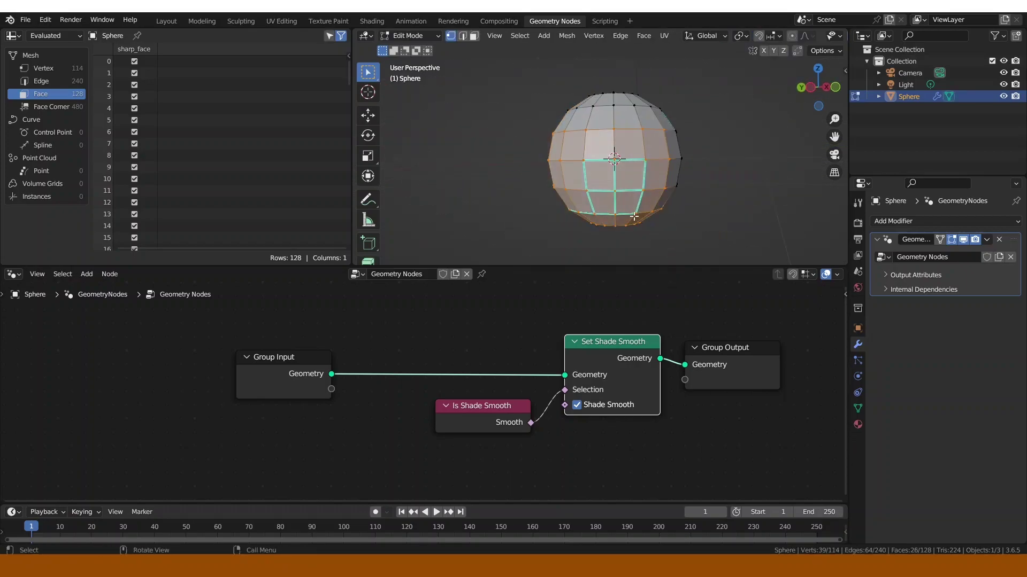
left_click(642, 36)
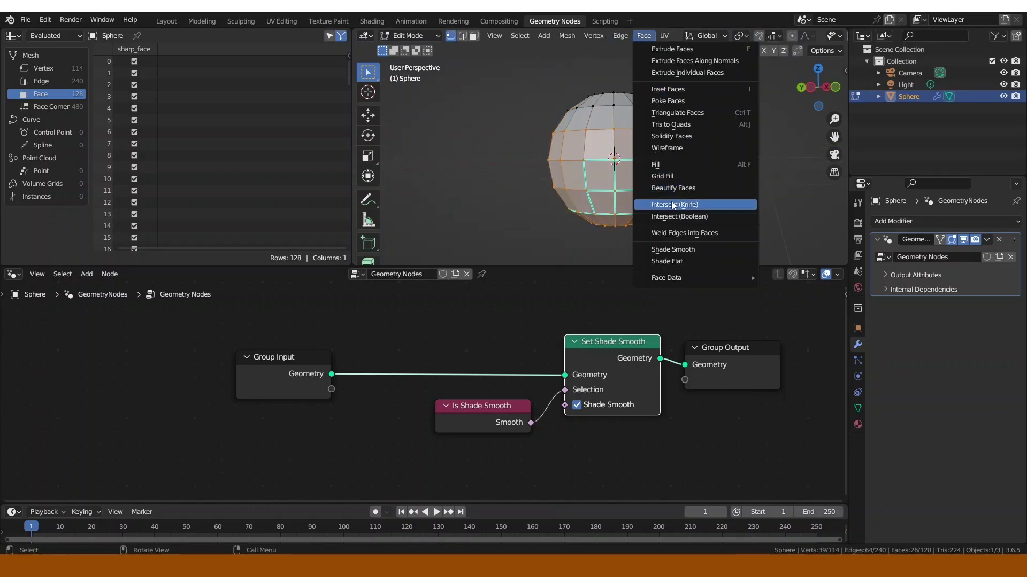
left_click(689, 254)
key("ctrl+Tab")
left_click(650, 214)
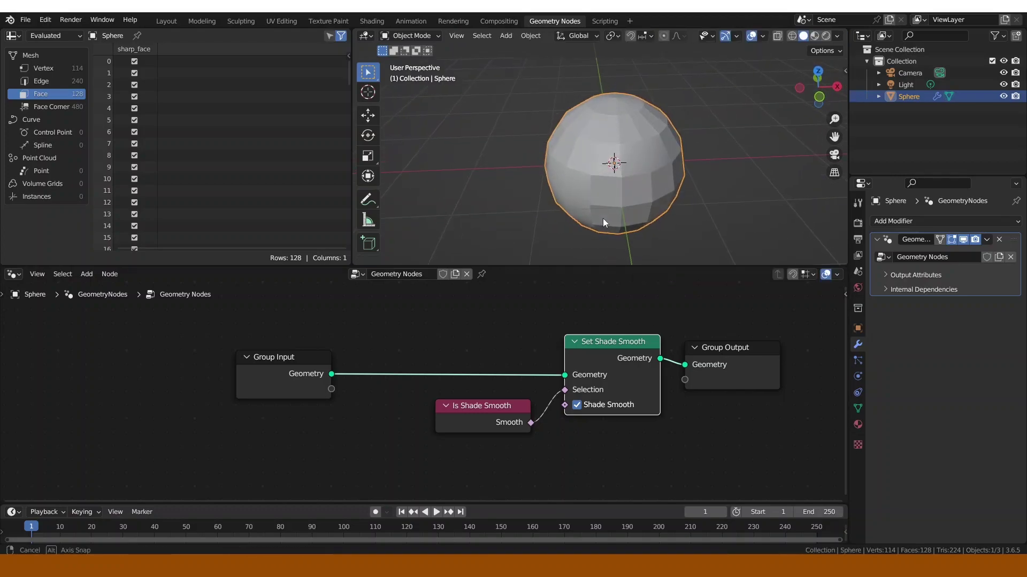
middle_click_drag(602, 218, 663, 158)
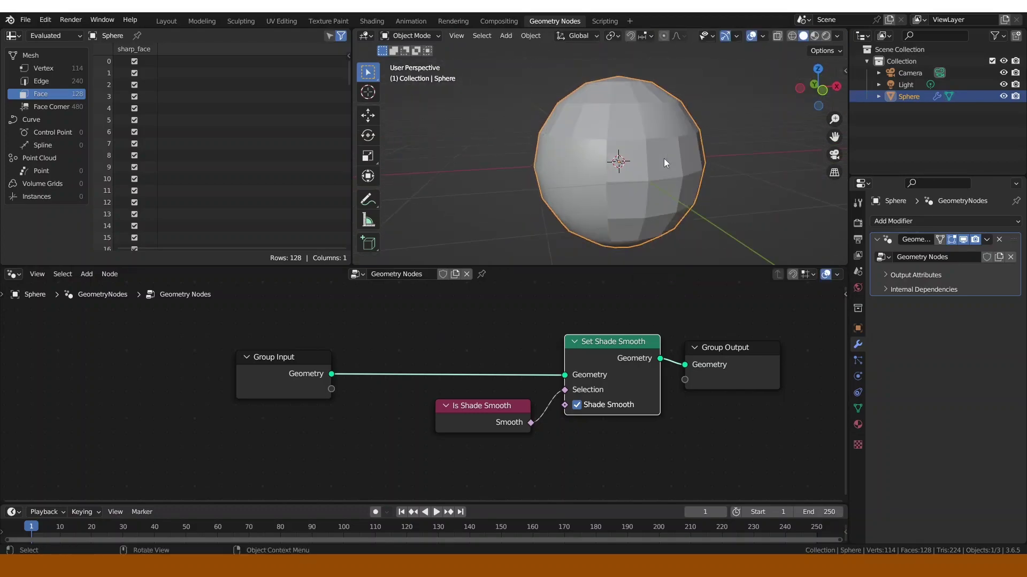
Move the Set Shade Smooth and Is Shade Smooth nodes closer together in the node tree
left_click_drag(615, 341, 606, 344)
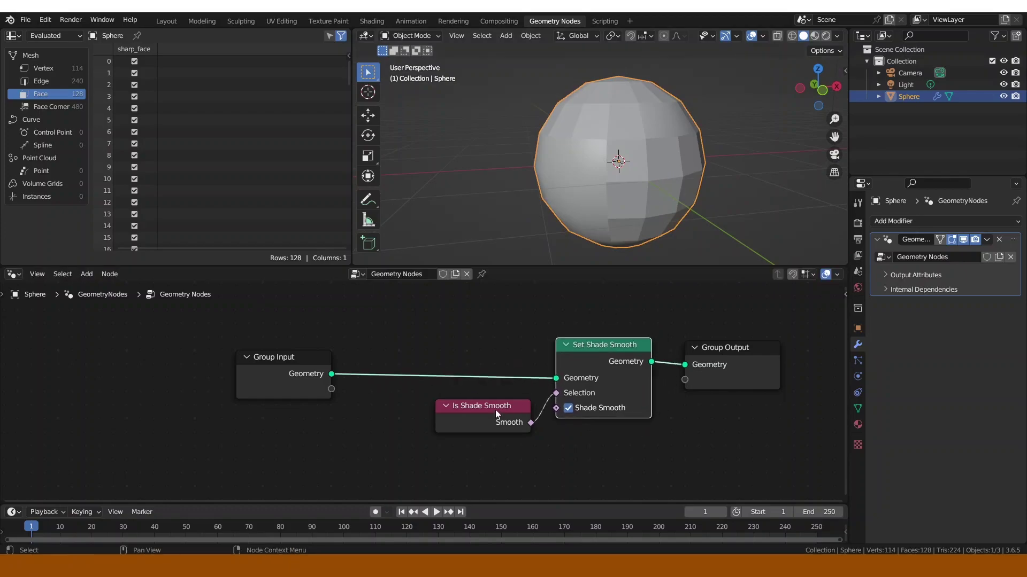
mouse_move(488, 413)
left_mouse_down()
mouse_move(485, 423)
mouse_move(501, 404)
left_mouse_up()
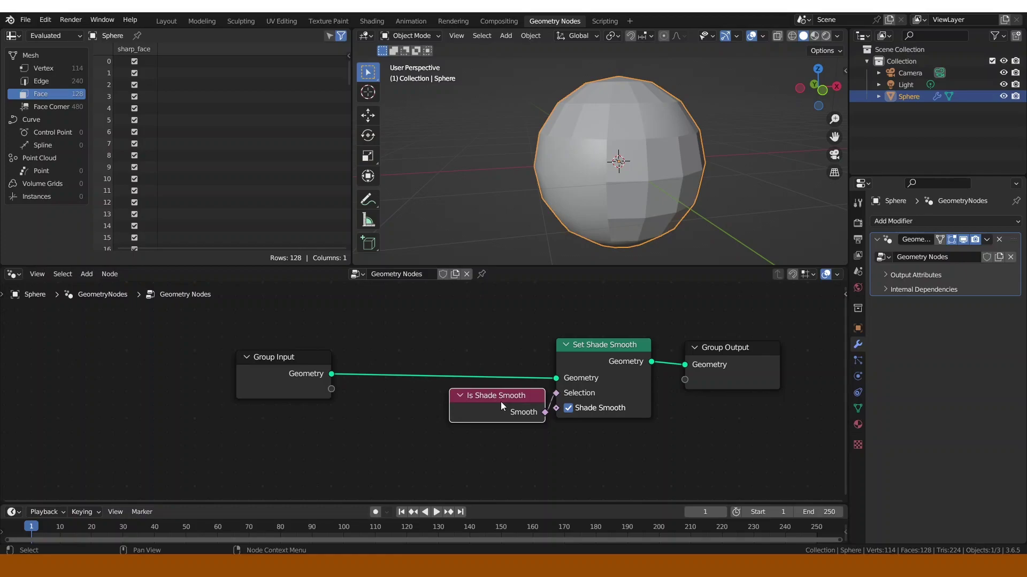
left_click_drag(500, 402, 530, 411)
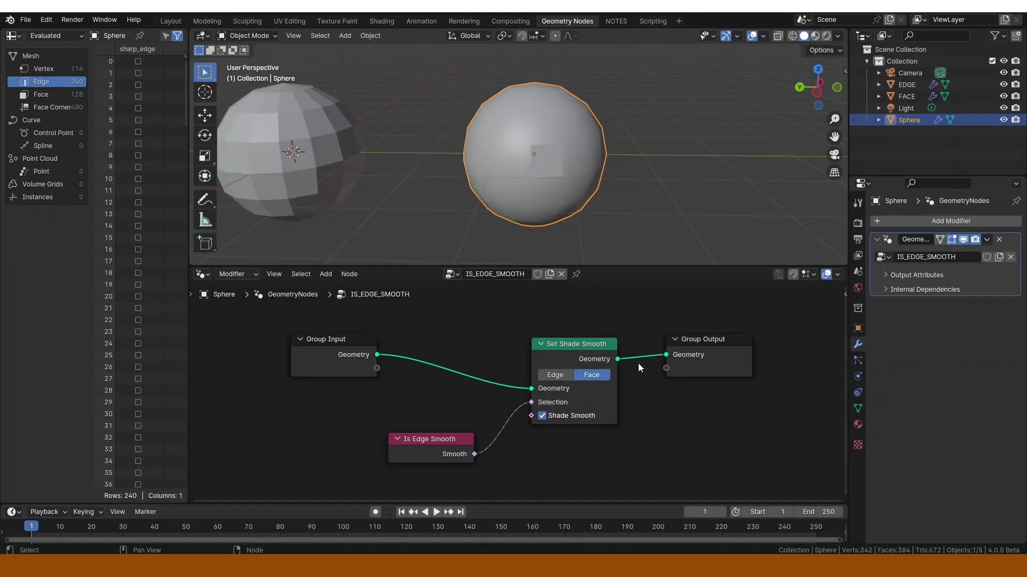
Move the Is Edge Smooth node up beside the Selection input of Set Shade Smooth
left_click(439, 443)
middle_click_drag(440, 443, 449, 418)
left_click_drag(453, 414, 477, 392)
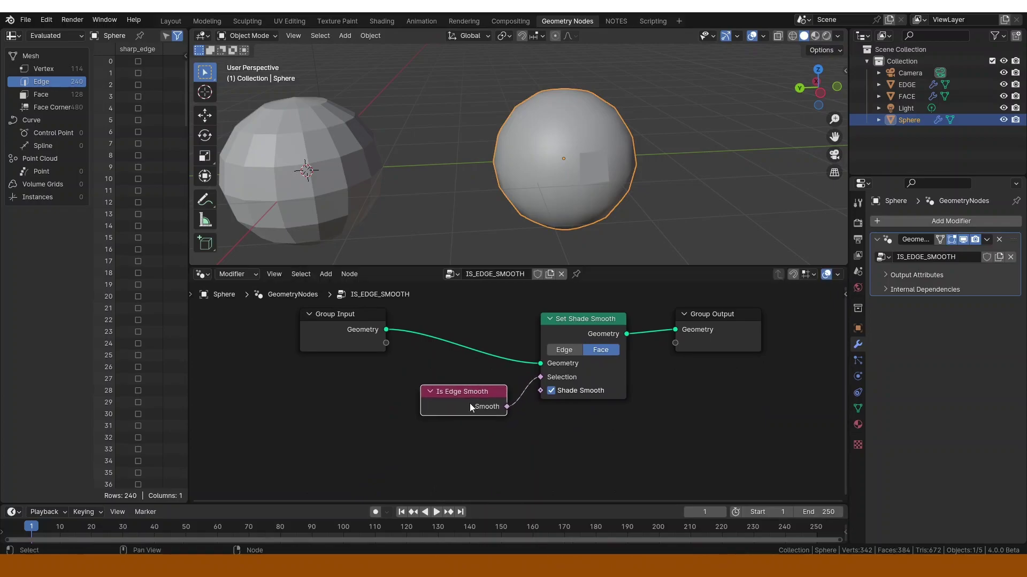
Add an Is Face Smooth node and place it directly below the Is Edge Smooth node
scroll(471, 407, "up", 2)
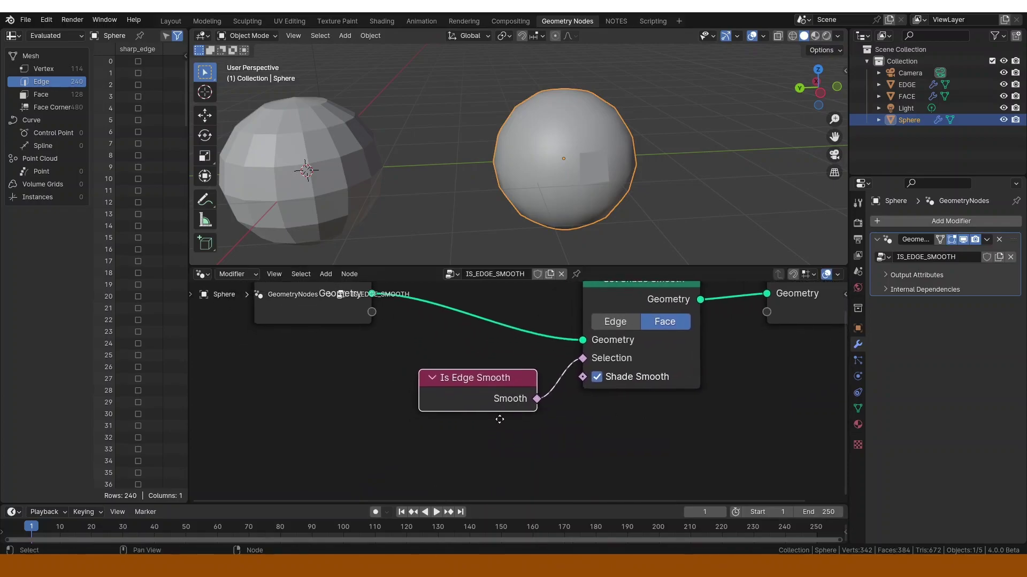
middle_click_drag(500, 419, 506, 423)
key("shift+a")
type("s")
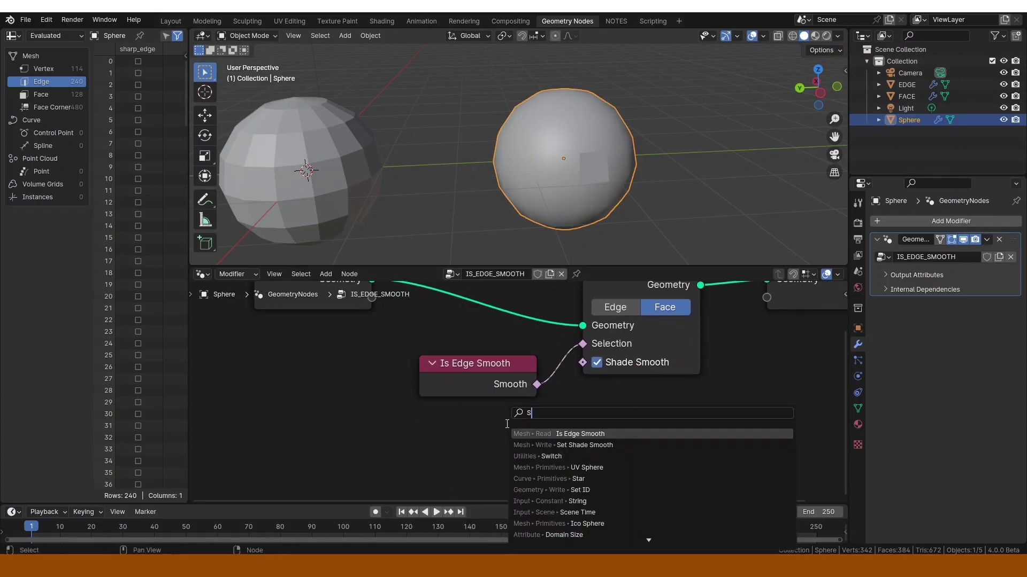
type("MOOT")
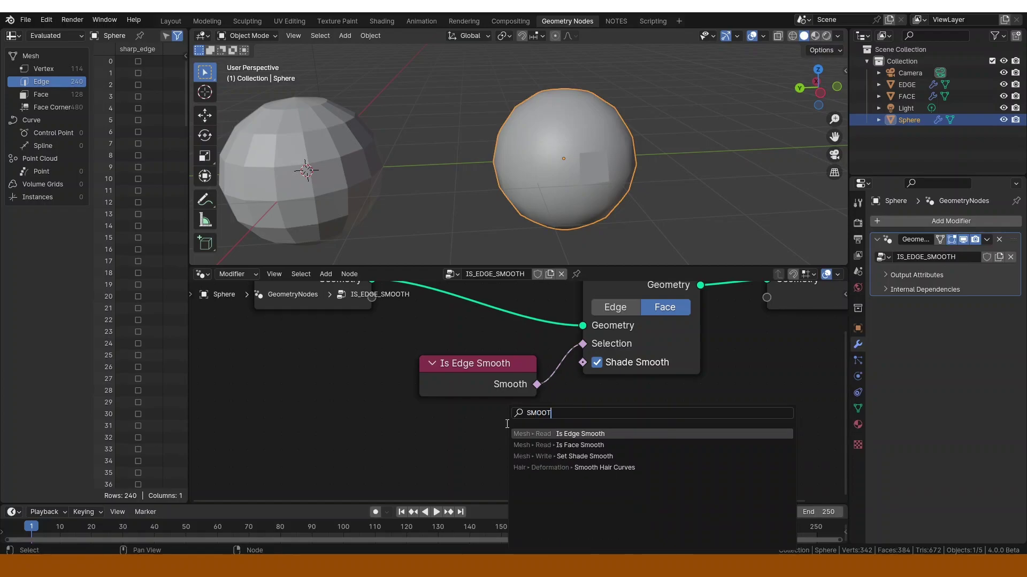
left_click(572, 446)
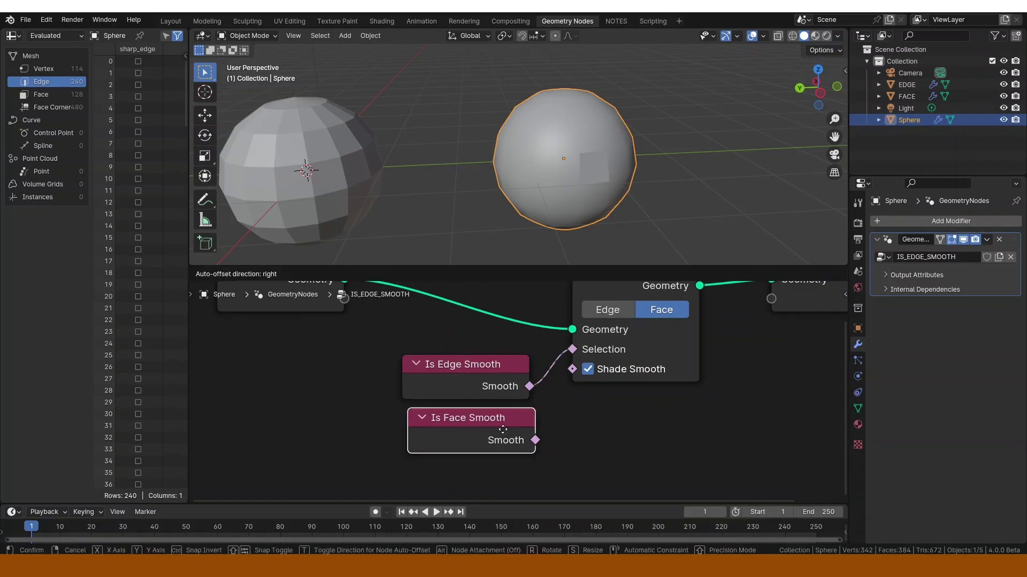
left_click(496, 429)
left_click(582, 440)
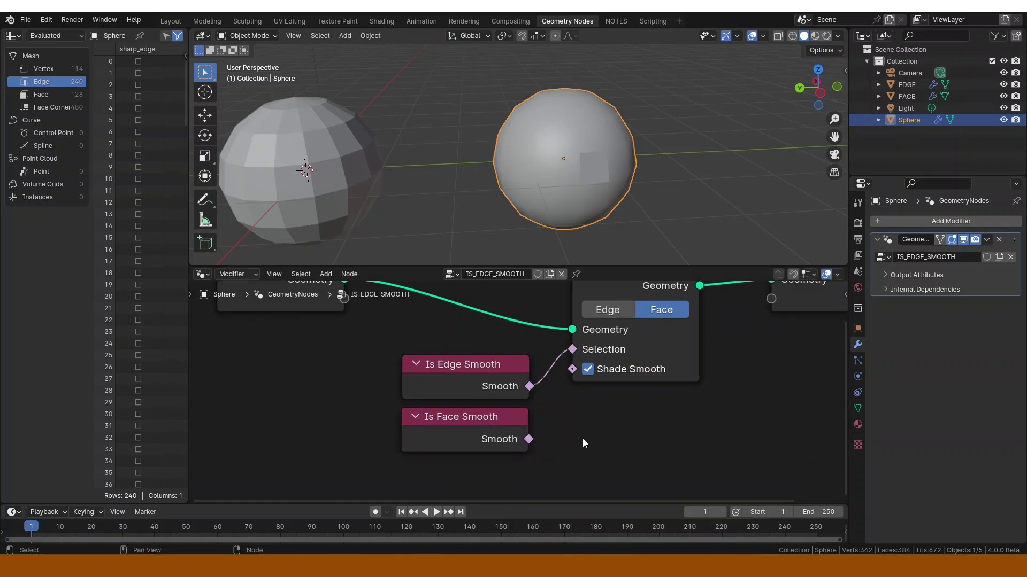
middle_click_drag(582, 430, 592, 449)
scroll(576, 452, "down", 1)
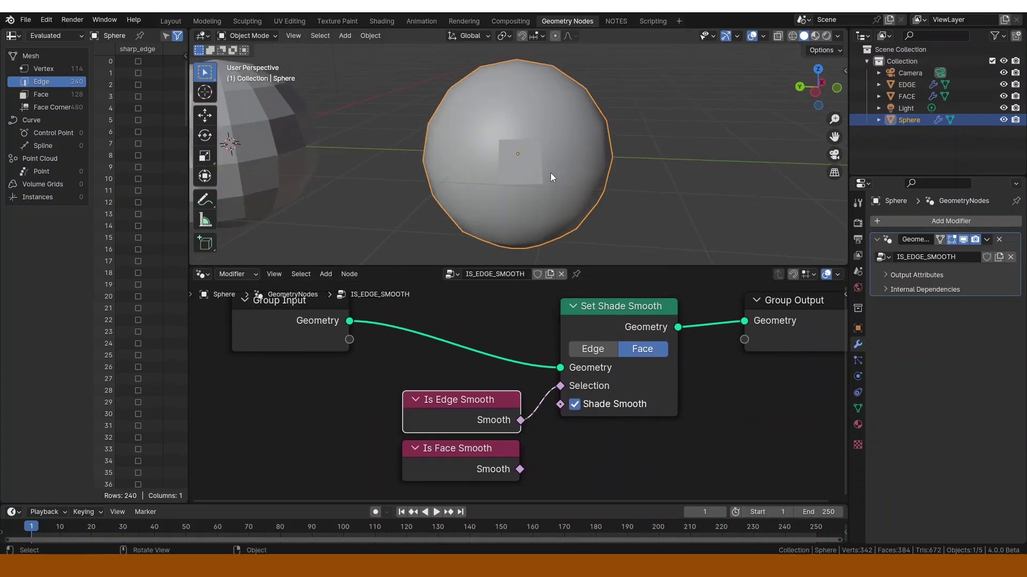
In Edit Mode, mark the four edges of a face up and to the right of the sharp-edged one as sharp, and return to Object Mode
key("ctrl+Tab")
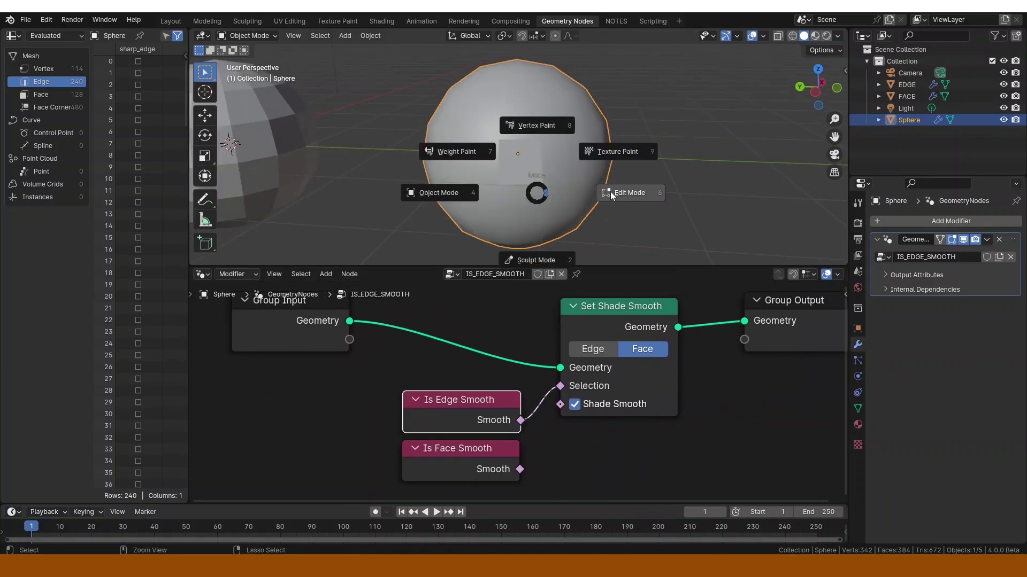
left_click(611, 191)
scroll(546, 171, "up", 3)
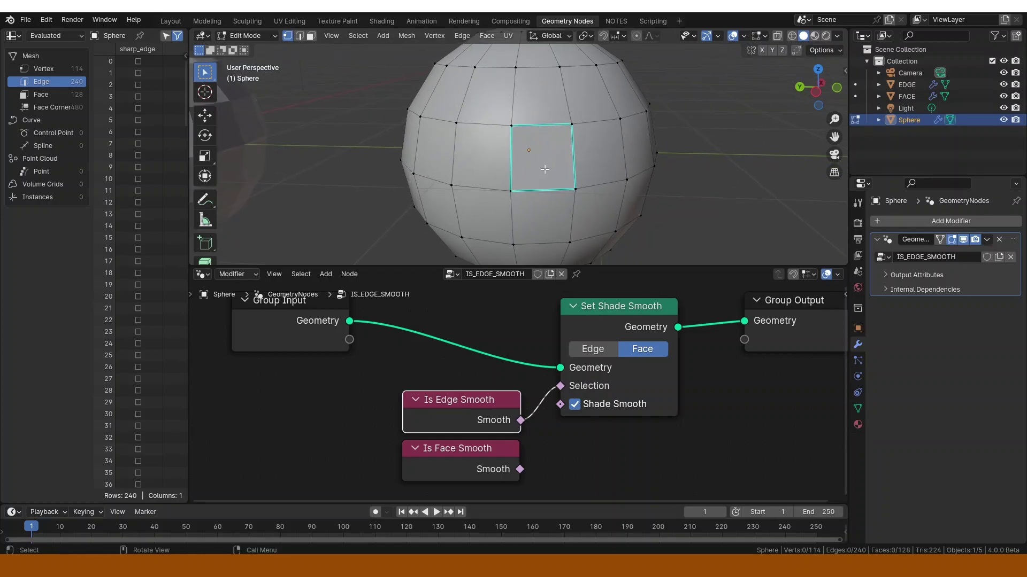
middle_click_drag(507, 125, 549, 167)
middle_click_drag(471, 175, 534, 157)
left_click(537, 130)
scroll(535, 155, "down", 2)
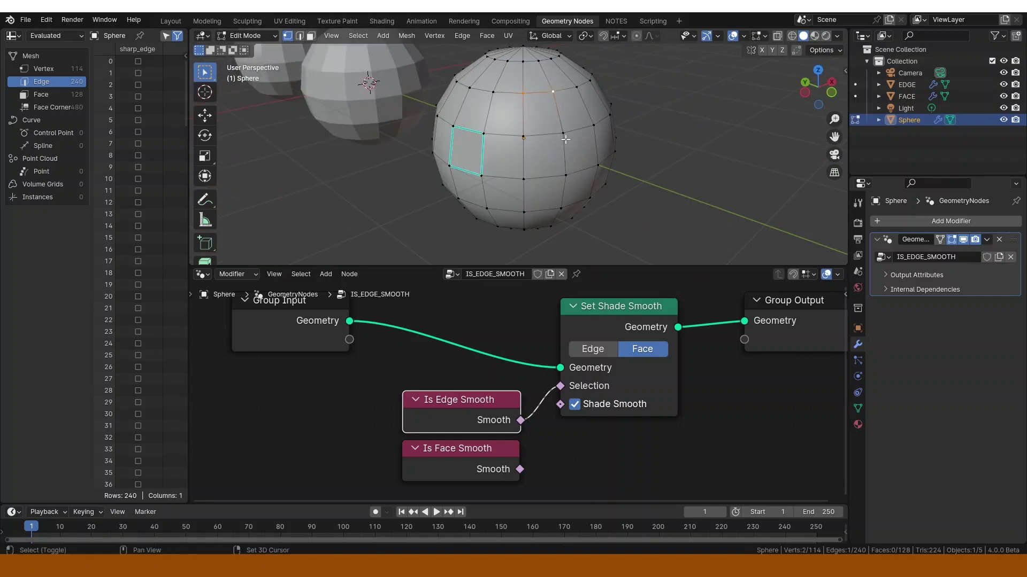
left_click(460, 37)
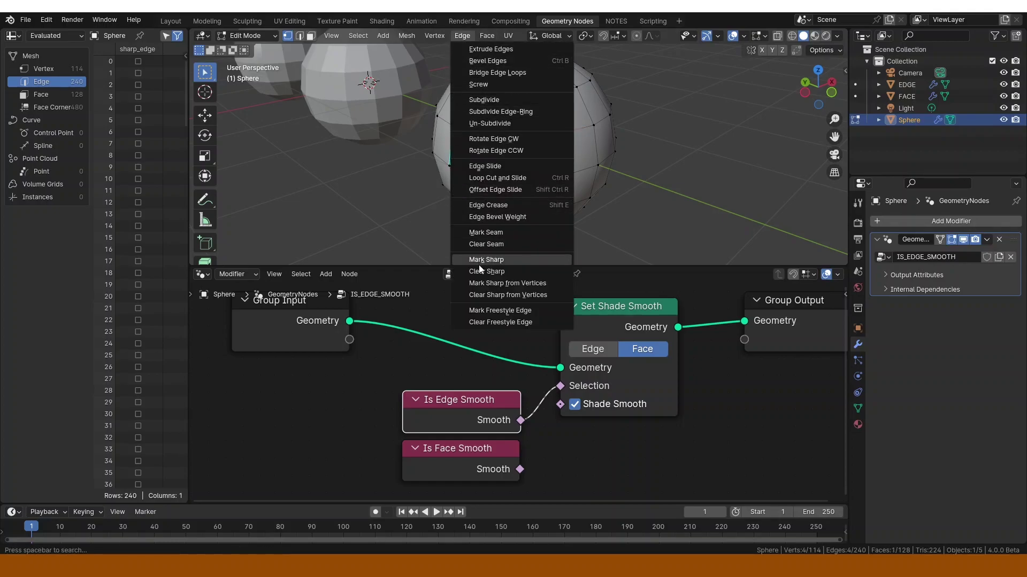
left_click(502, 261)
key("Tab")
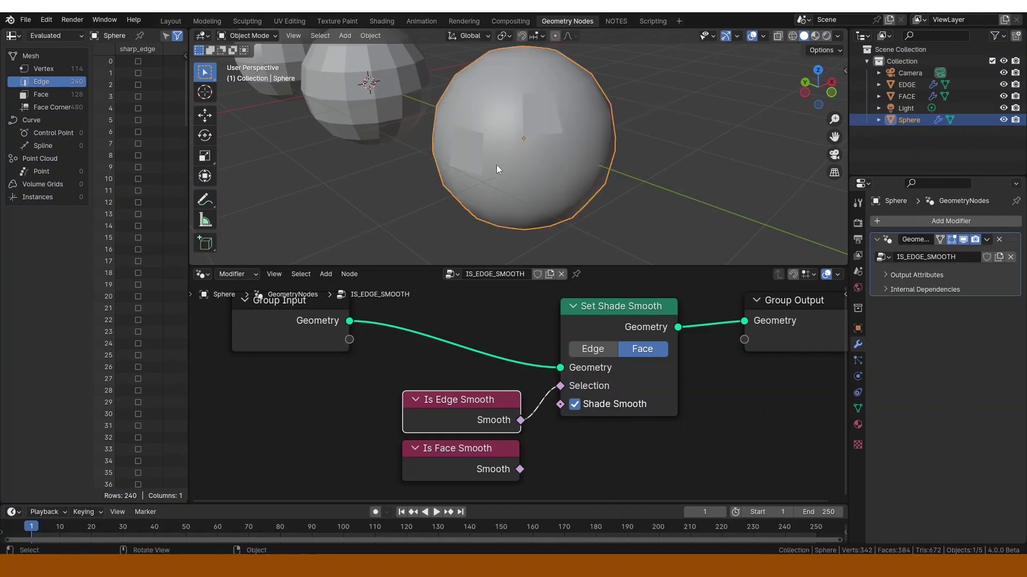
Examine the shading of the two sharp-edged faces and the sharp_edge values in the edge spreadsheet
middle_click_drag(497, 165, 412, 185)
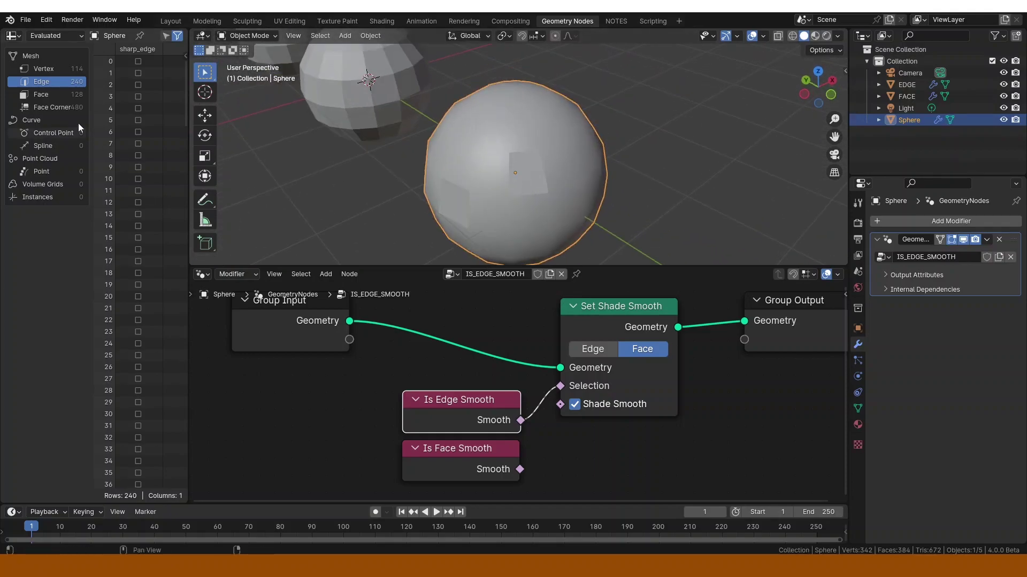
scroll(139, 187, "down", 20)
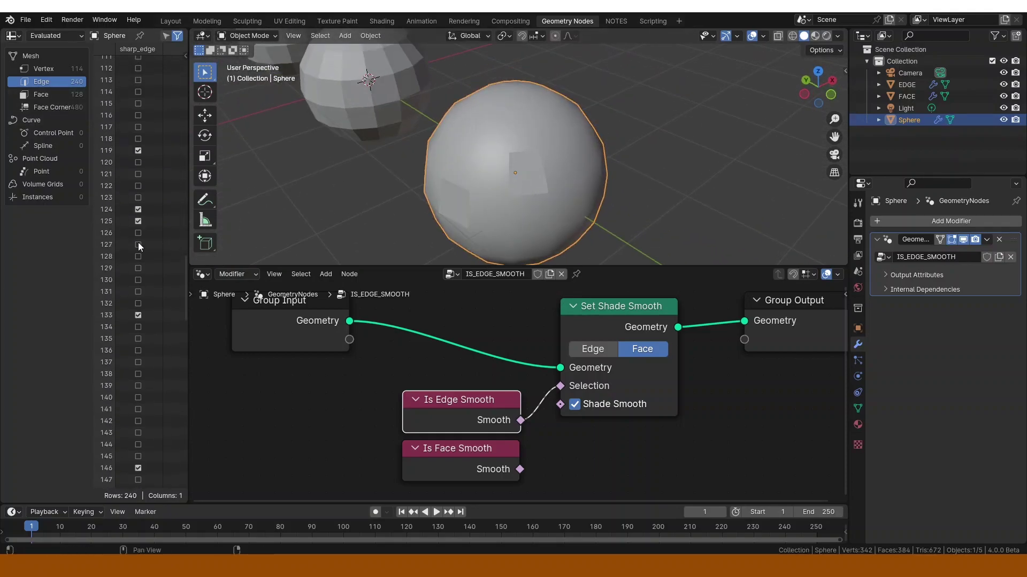
scroll(140, 236, "up", 2)
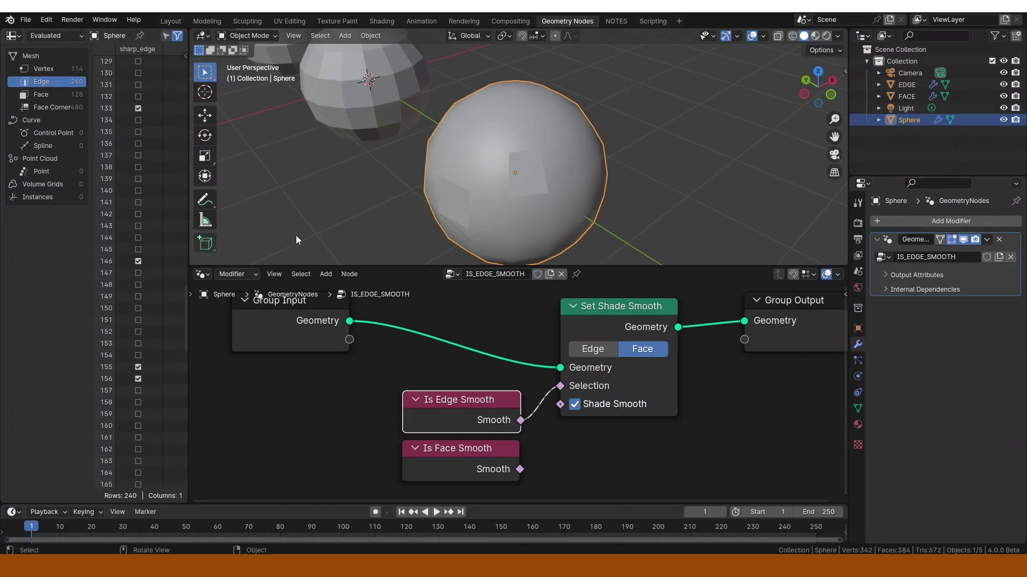
In Edit Mode, clear the sharp marking from the upper face's four edges, and recheck the sharp_edge column in Object Mode
key("ctrl+Tab")
left_click(582, 188)
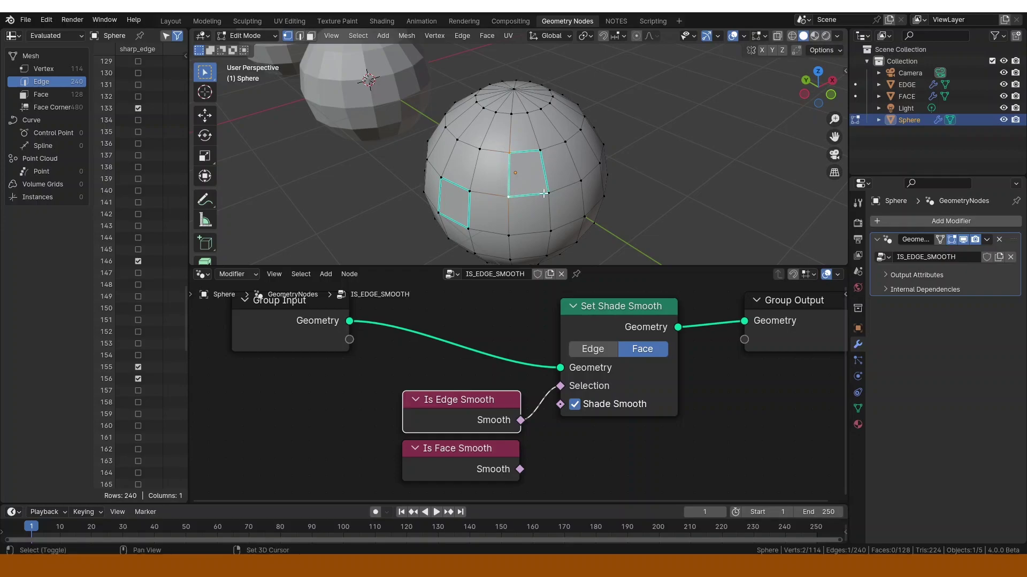
left_click(540, 149, "shift")
left_click(463, 35)
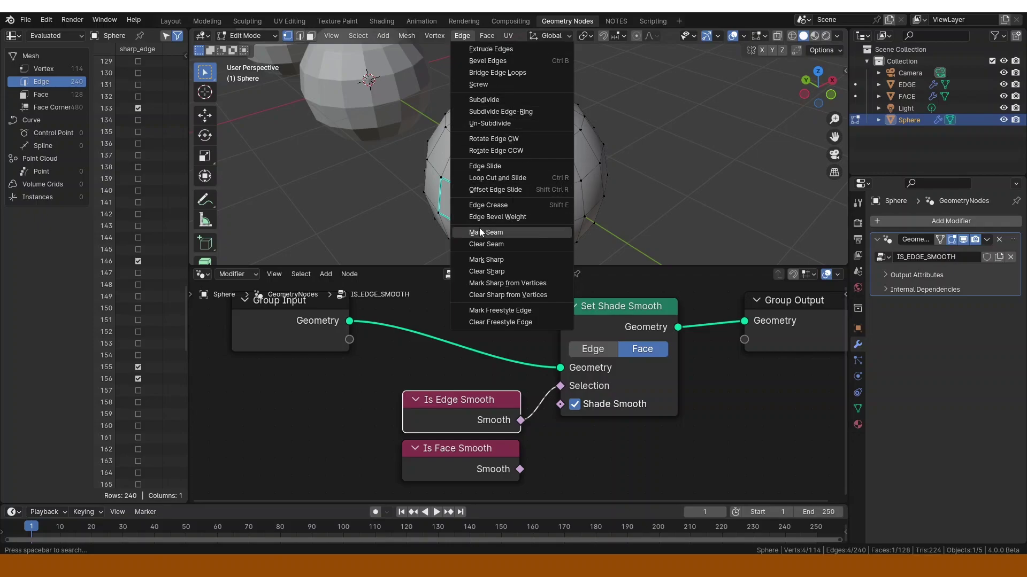
left_click(508, 261)
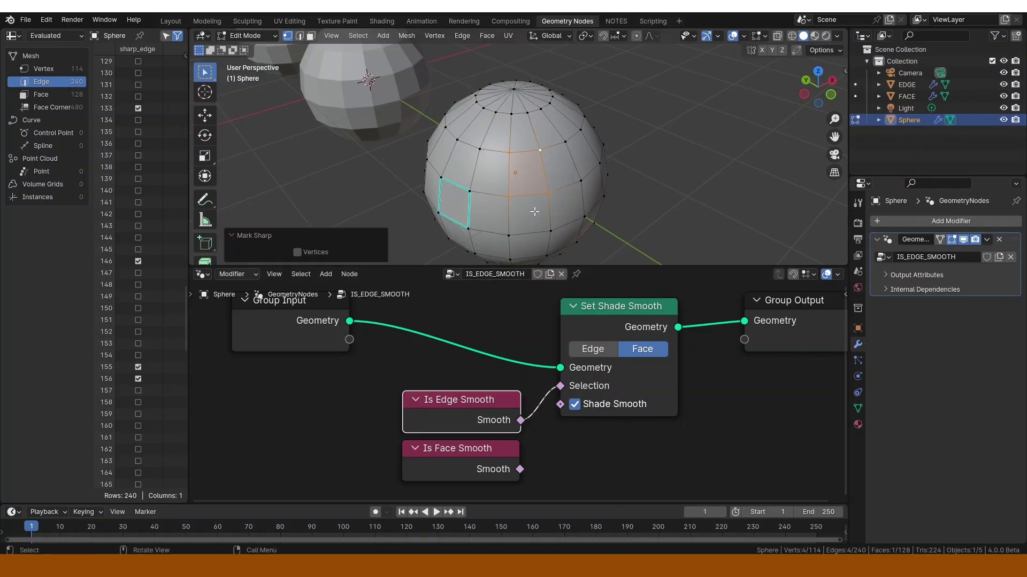
key("ctrl+Tab")
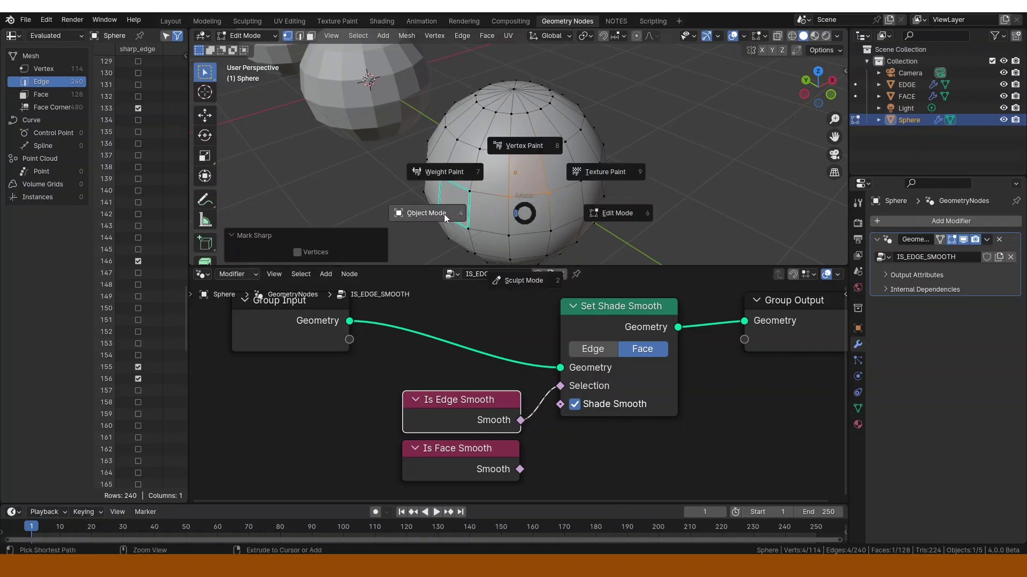
left_click(442, 215)
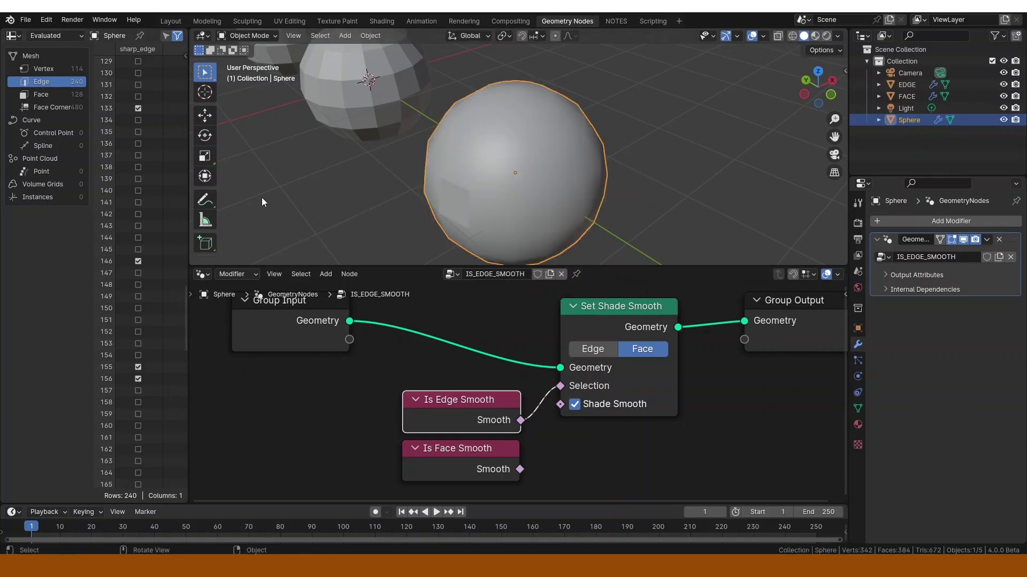
scroll(159, 259, "down", 5)
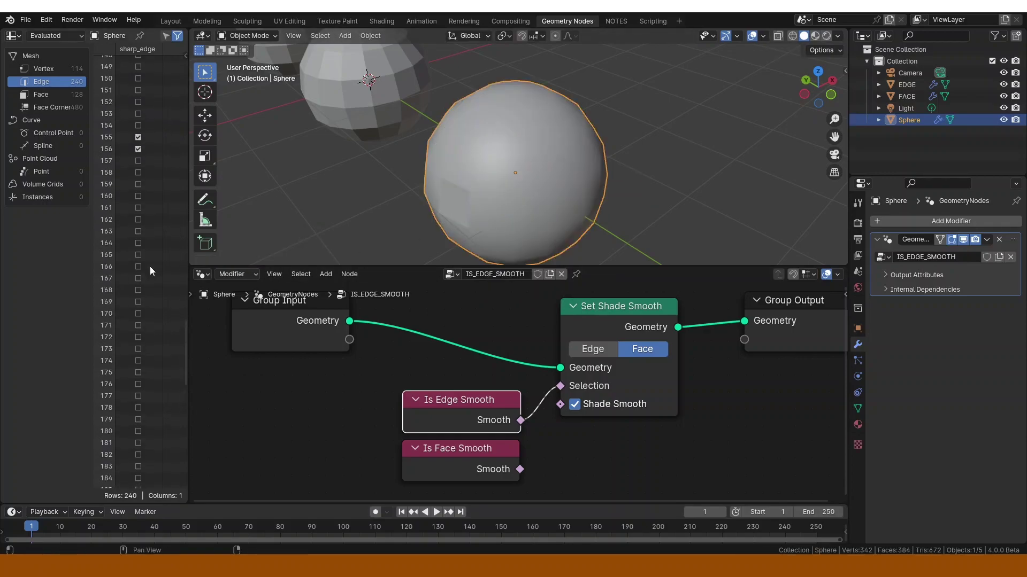
scroll(150, 270, "up", 20)
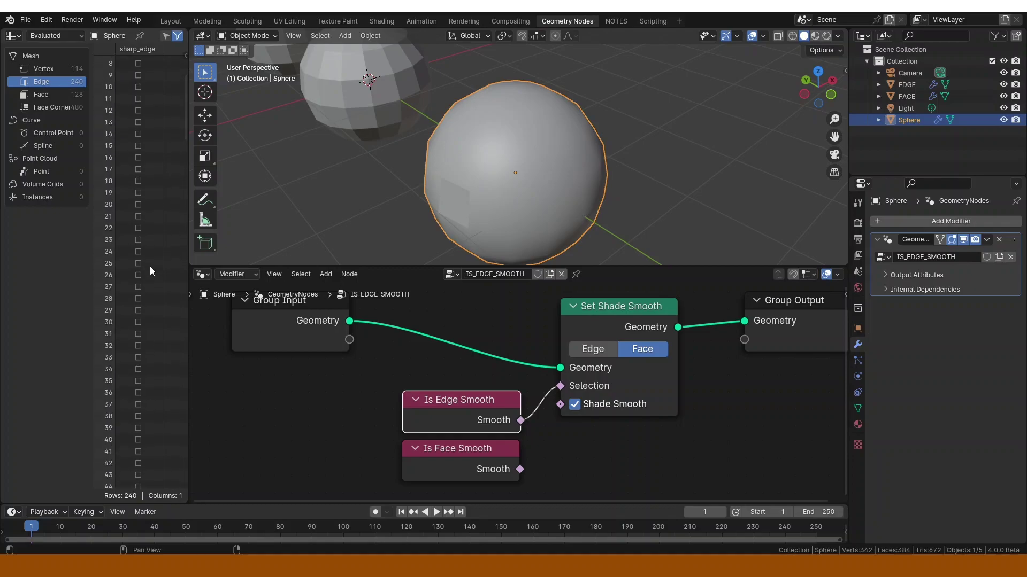
Examine the shading of the sphere's sharp-edged face together with the Is Edge Smooth node
scroll(149, 266, "up", 2)
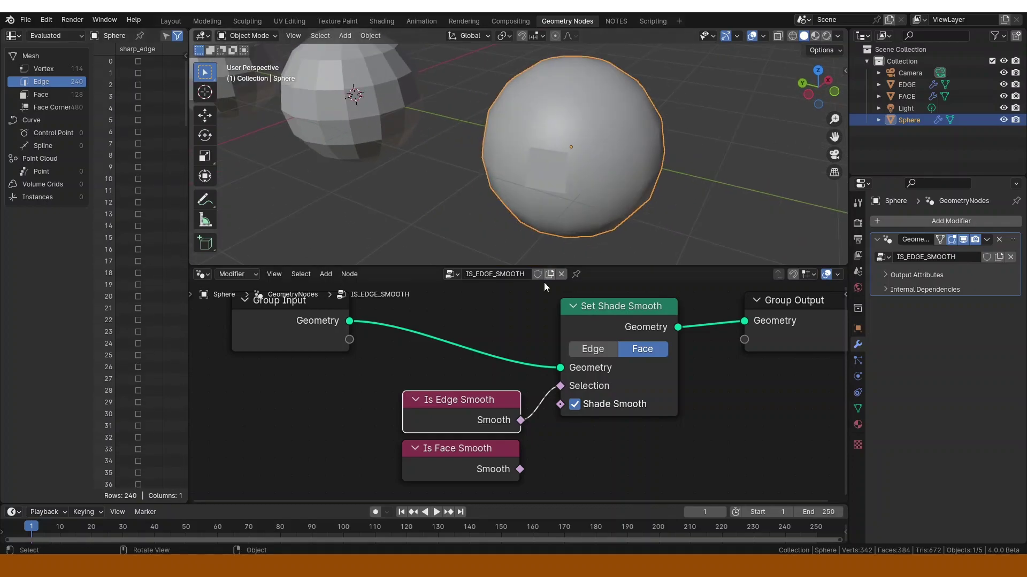
middle_click_drag(610, 166, 583, 190)
key("ctrl+Tab")
left_click(501, 197)
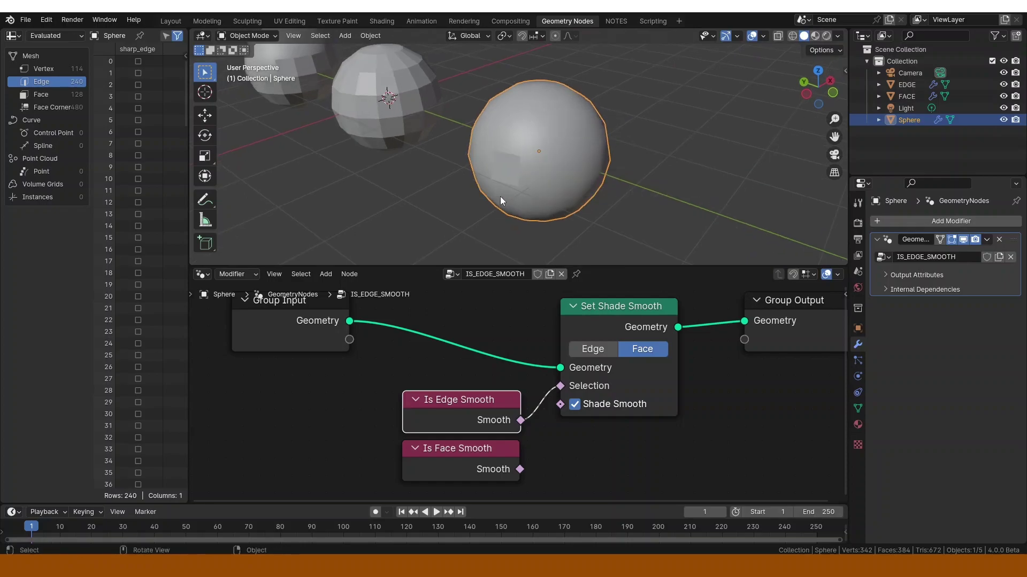
left_click(469, 380)
middle_click_drag(537, 219, 608, 175)
scroll(609, 174, "up", 2)
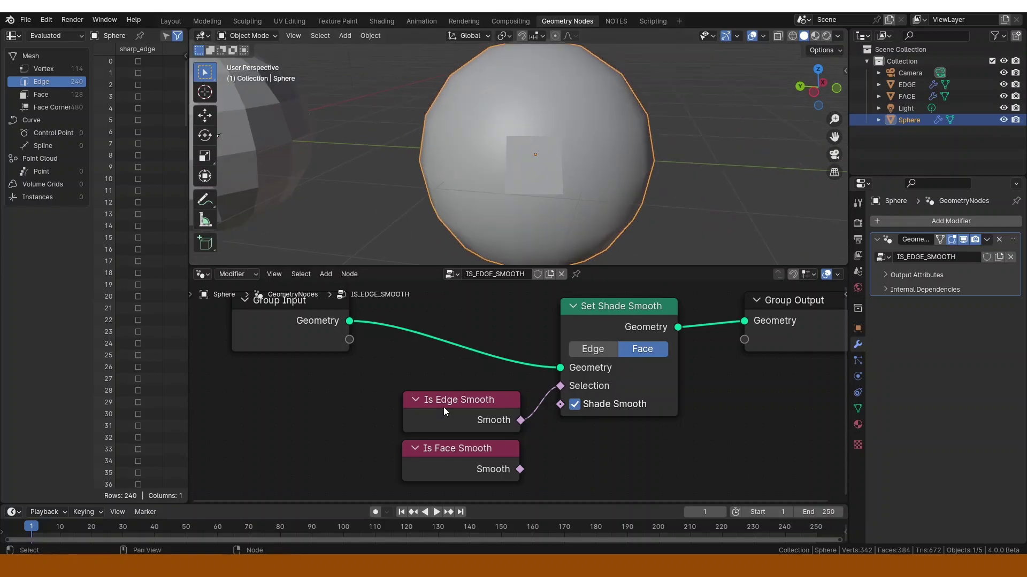
left_click(445, 407)
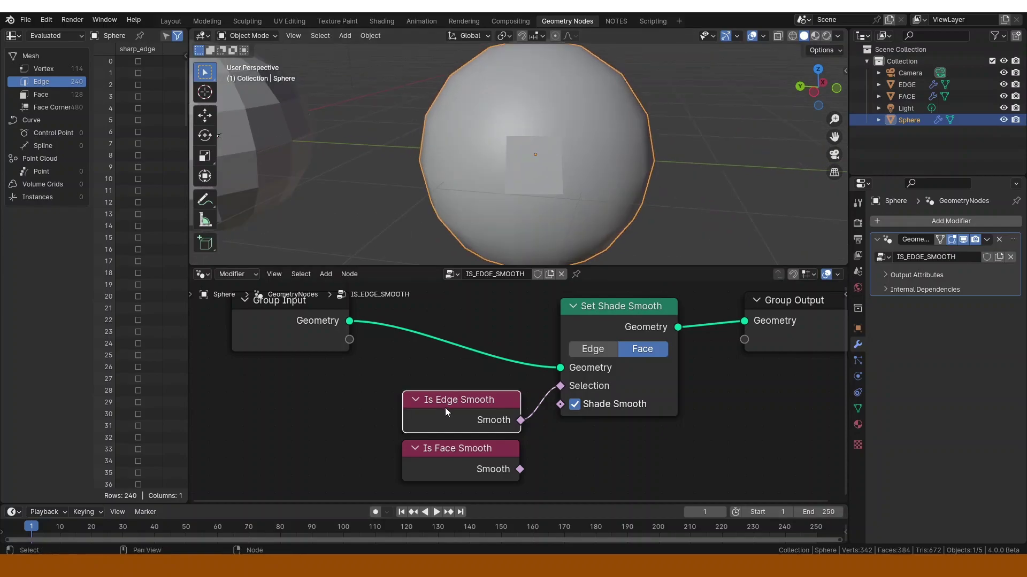
Switch the Set Shade Smooth node to the Edge domain, compare the sphere's shading, and return it to Face
left_click(575, 354)
middle_click_drag(559, 207, 535, 211)
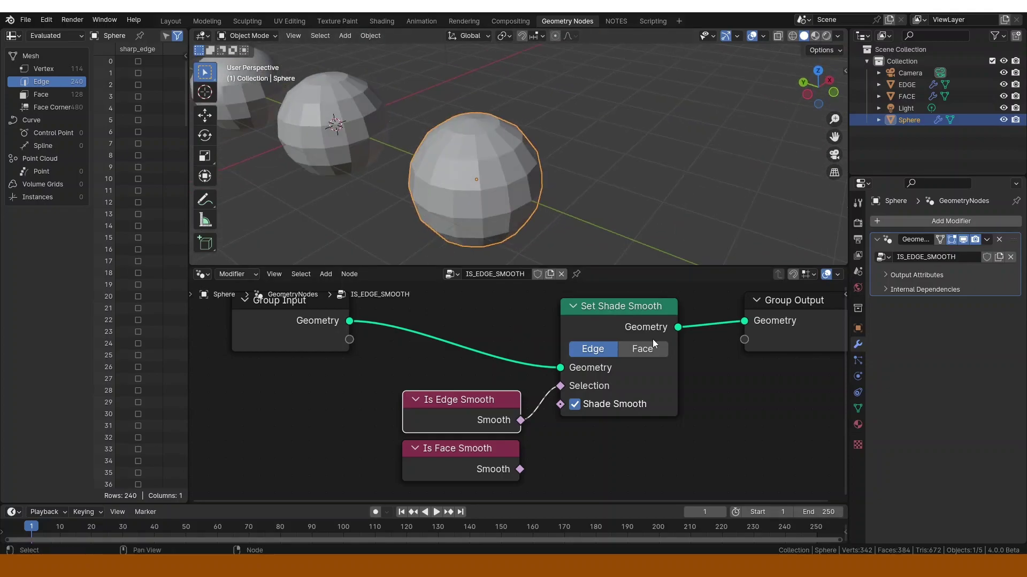
left_click(653, 348)
middle_click_drag(523, 259, 548, 248)
scroll(548, 249, "up", 1)
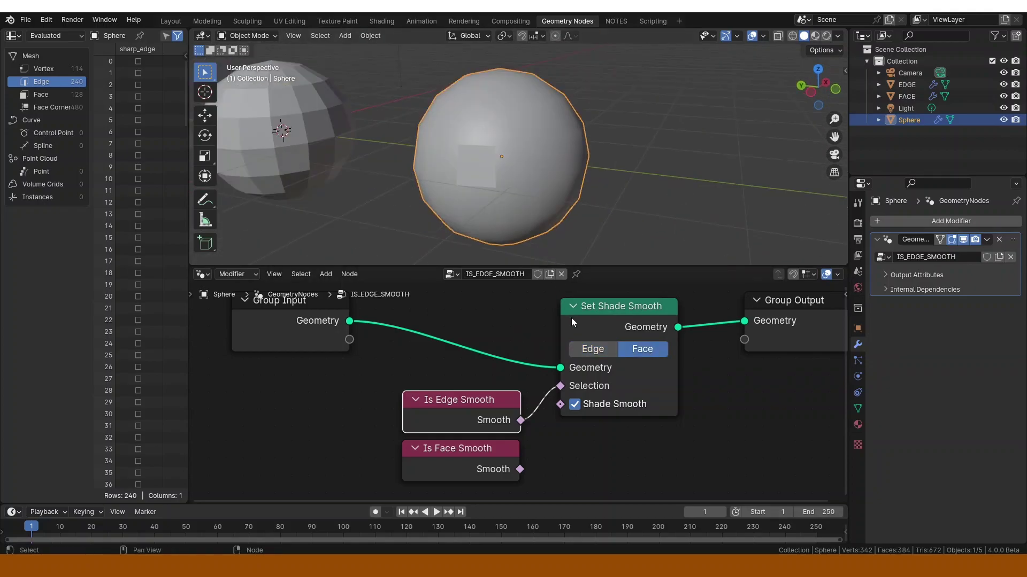
Set the Set Shade Smooth domain to Edge and look for the marked edges in the sharp_edge column
left_click(592, 350)
middle_click_drag(505, 169, 473, 169)
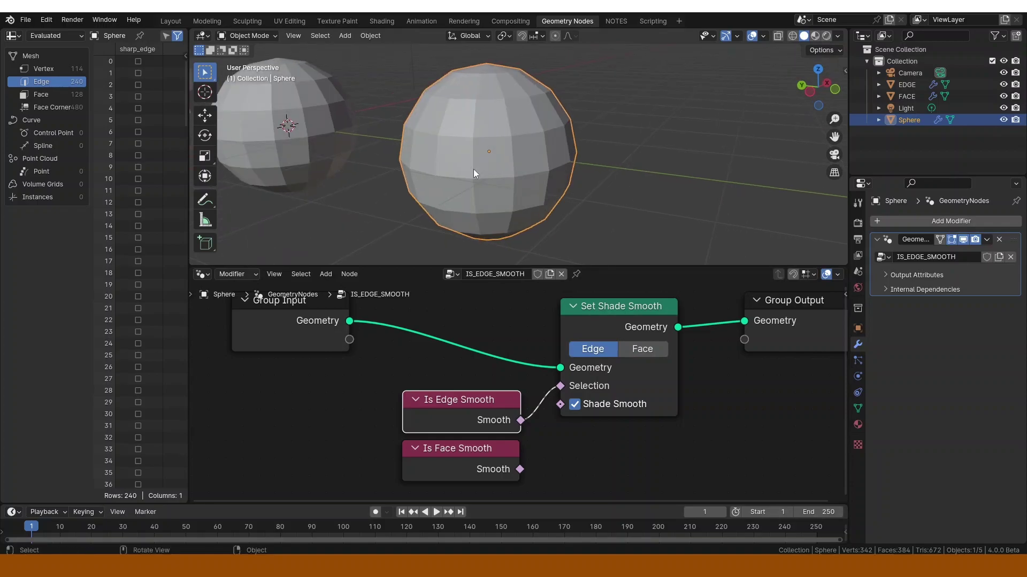
scroll(140, 277, "down", 5)
scroll(140, 277, "down", 20)
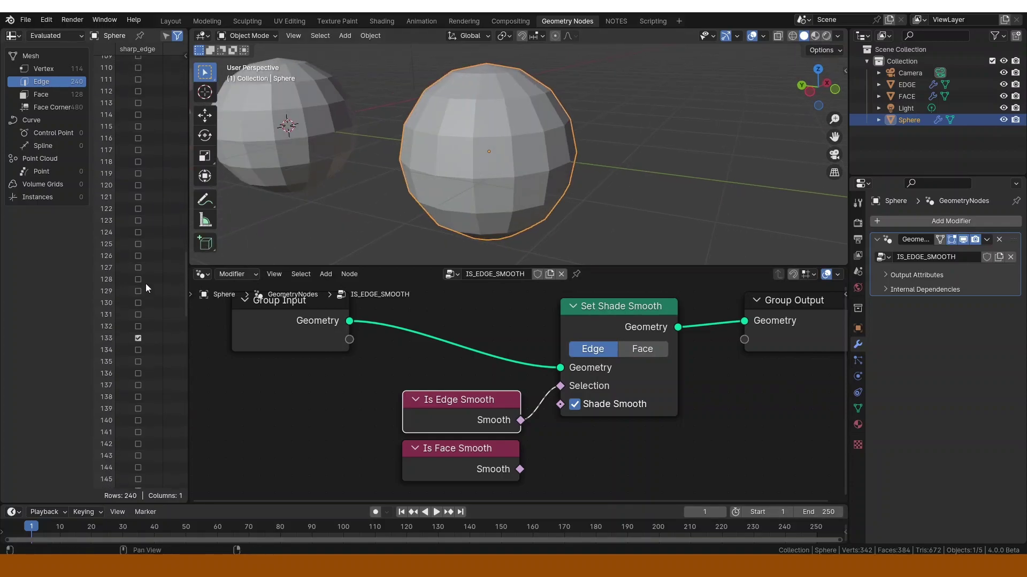
scroll(146, 284, "up", 5)
Move the Is Edge Smooth node slightly up and set the Set Shade Smooth domain back to Face
middle_click_drag(535, 153, 500, 153)
left_click_drag(454, 405, 452, 393)
left_click(642, 348)
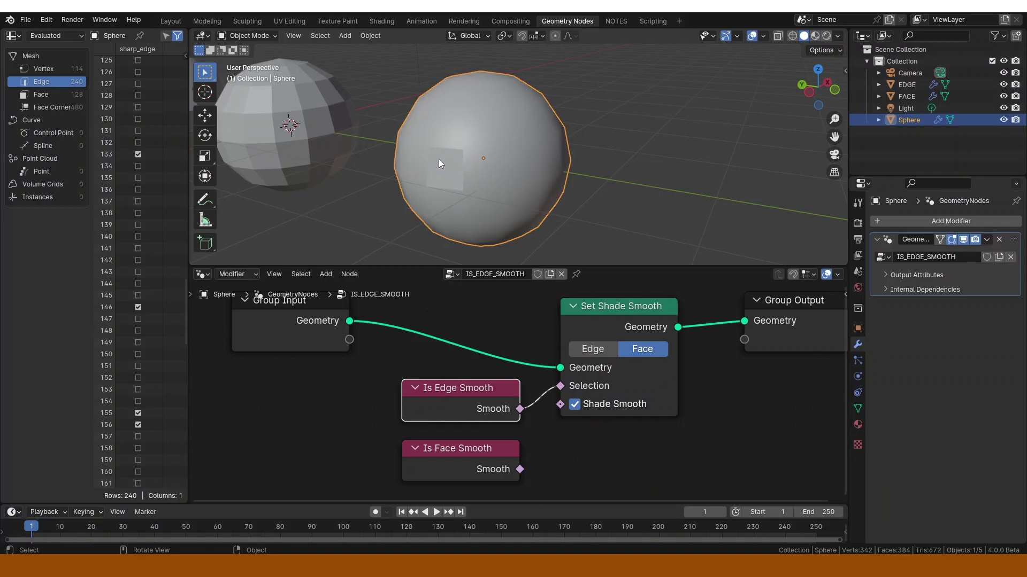
Try the Edge domain on Set Shade Smooth again and recheck the sphere's shading against the sharp_edge values
left_click(606, 351)
middle_click_drag(436, 132, 454, 130)
scroll(539, 133, "up", 1)
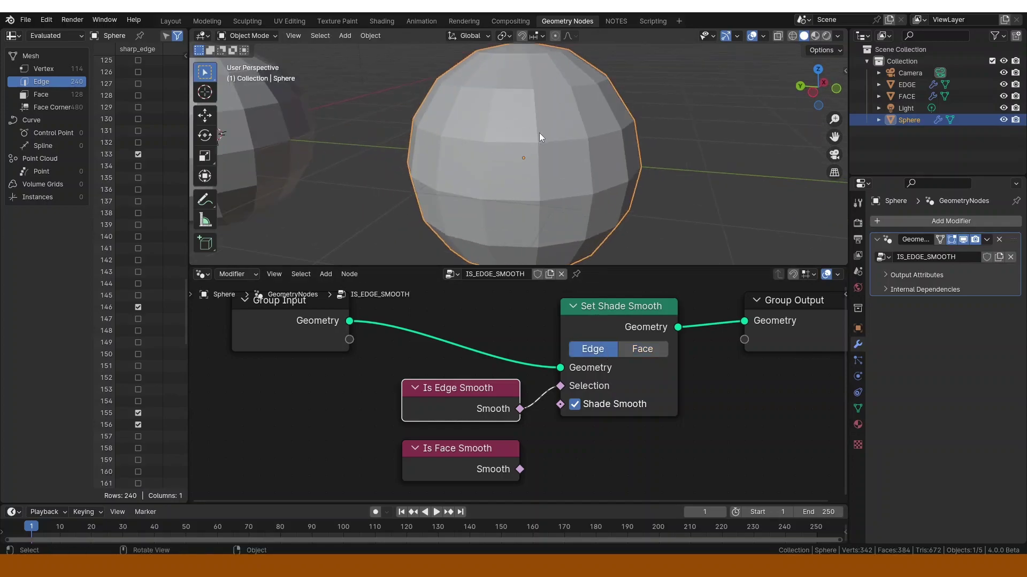
middle_click_drag(539, 132, 529, 137)
scroll(529, 137, "down", 3)
scroll(145, 200, "down", 1)
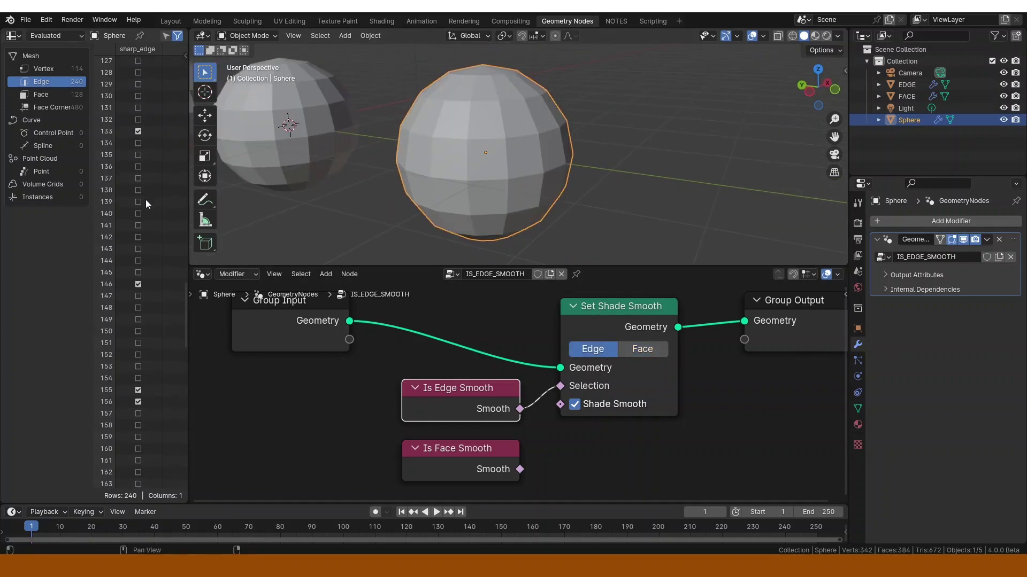
scroll(145, 200, "down", 1)
middle_click_drag(466, 198, 493, 193)
Select the EDGE sphere and examine its EDGE_EXAMPLE node tree and the shading of all three spheres
middle_click_drag(487, 403, 531, 349)
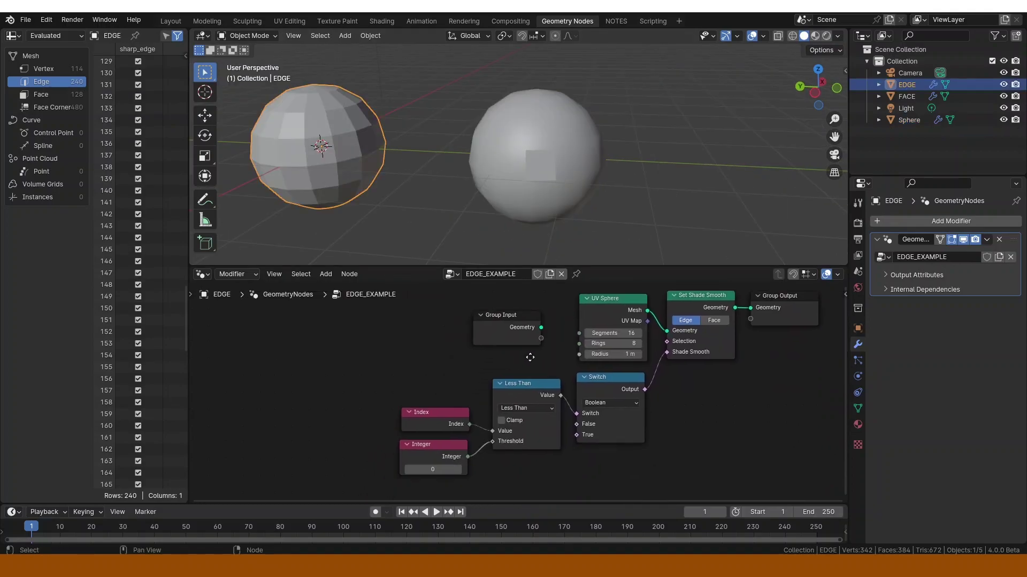
scroll(531, 355, "down", 1)
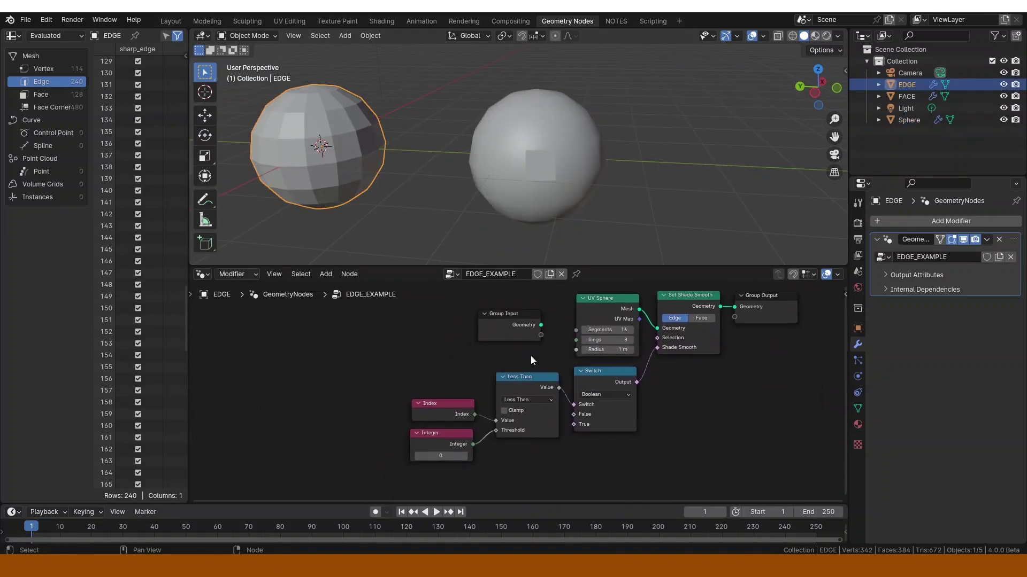
scroll(530, 355, "up", 2)
left_click(505, 309)
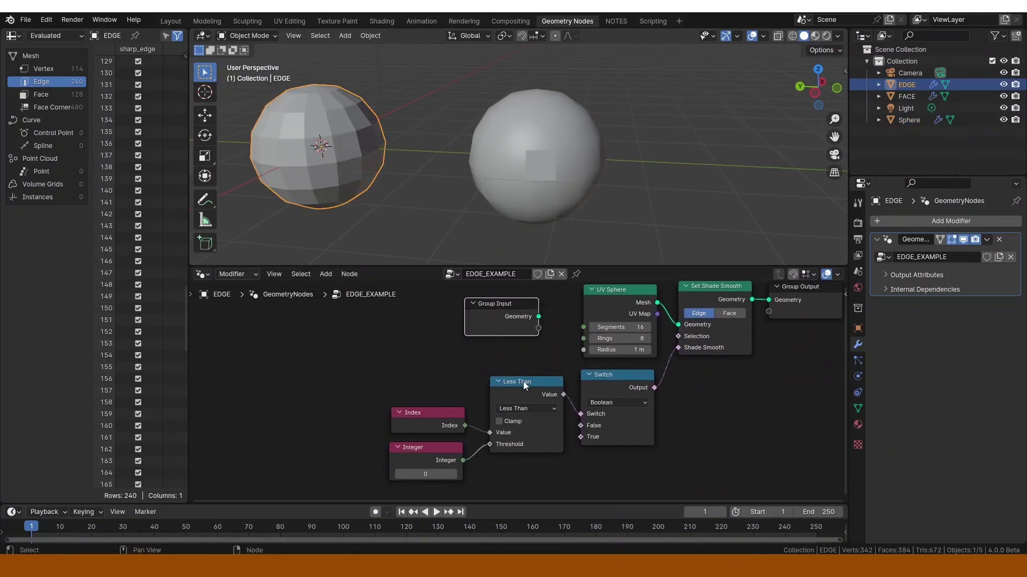
scroll(380, 213, "down", 2)
middle_click_drag(393, 190, 520, 197)
scroll(509, 176, "up", 2)
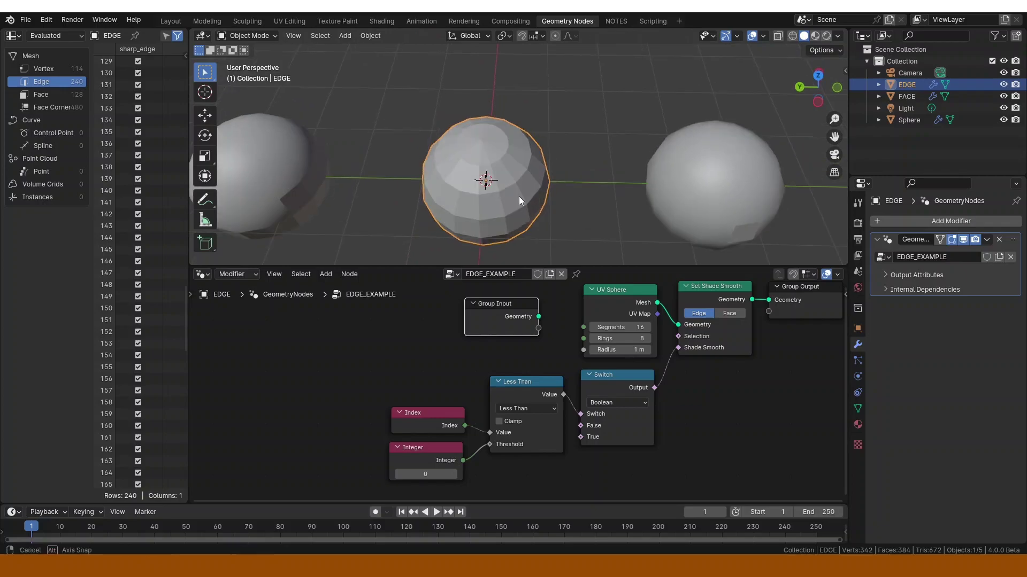
Examine how the Switch node feeds the Shade Smooth input of the Edge-domain Set Shade Smooth node
scroll(736, 402, "up", 2)
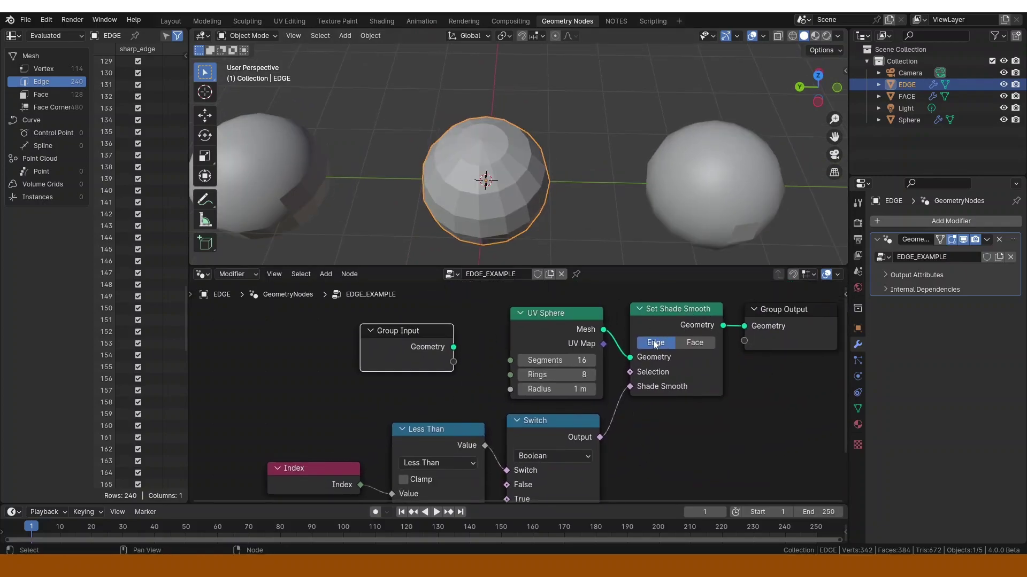
scroll(657, 436, "down", 2)
middle_click_drag(656, 436, 711, 386)
scroll(690, 415, "up", 1)
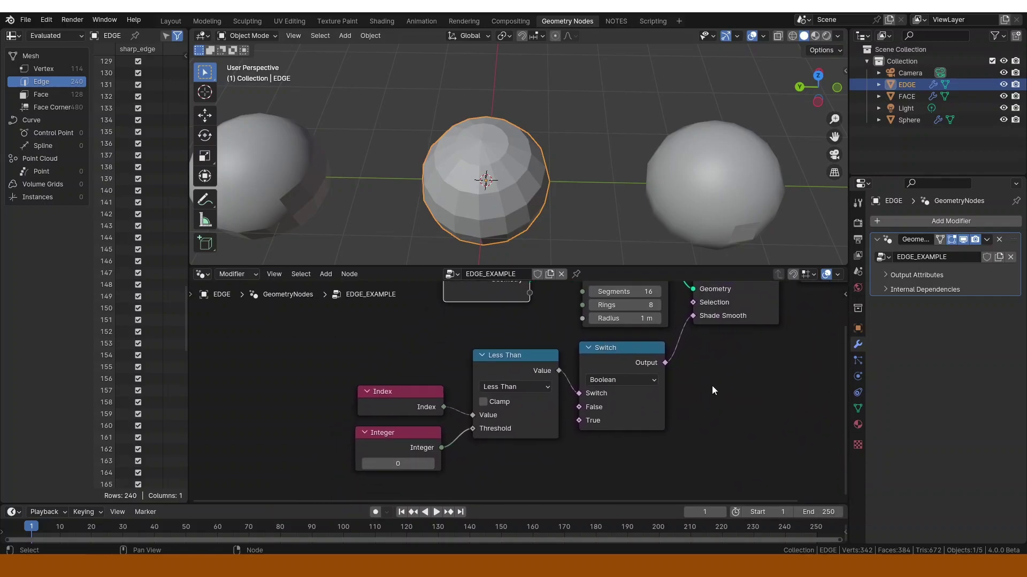
middle_click_drag(506, 461, 444, 470)
scroll(444, 469, "down", 1)
middle_click_drag(572, 436, 563, 457)
middle_click_drag(697, 409, 641, 457)
scroll(660, 428, "up", 1)
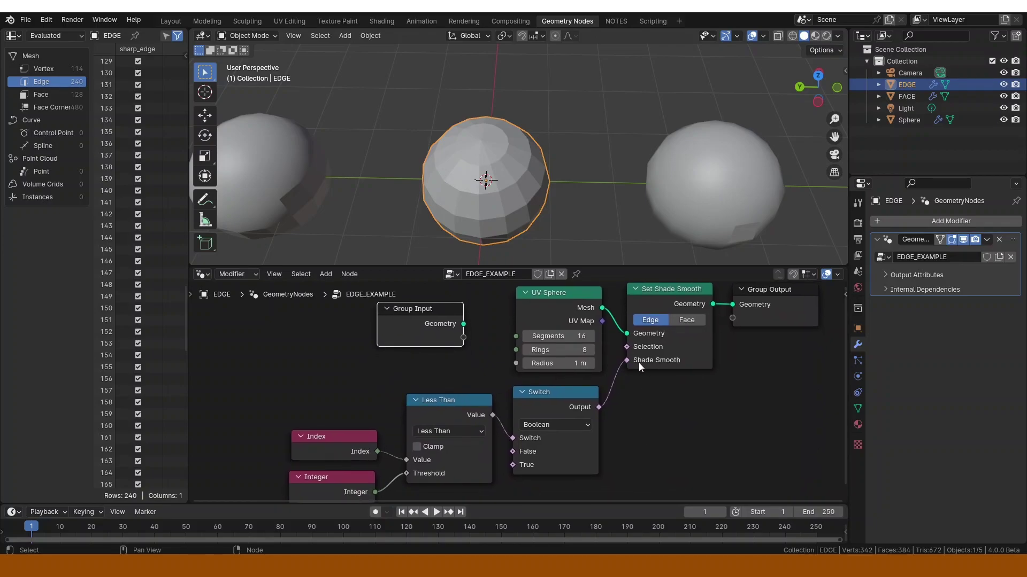
Inspect the Less Than, Index and Integer nodes and review the sharp_edge column from its first row
middle_click_drag(540, 416, 604, 384)
left_click(502, 379)
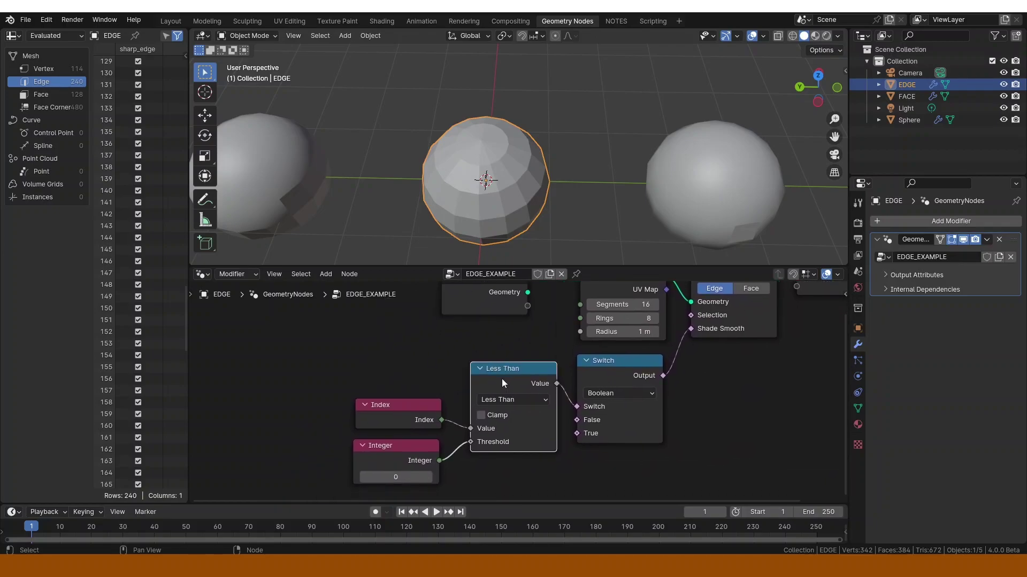
left_click(401, 413)
left_click(402, 455)
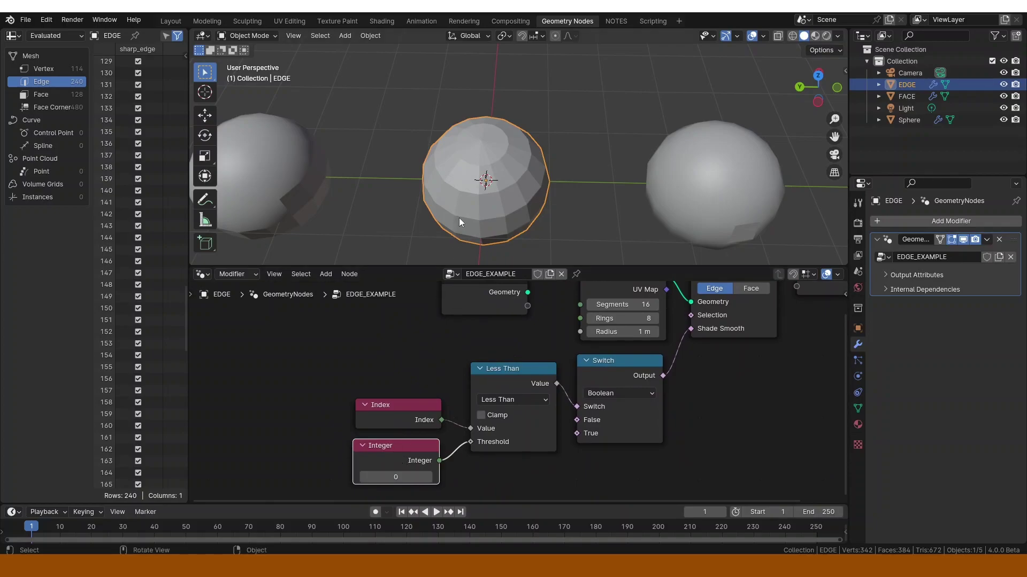
scroll(144, 150, "up", 20)
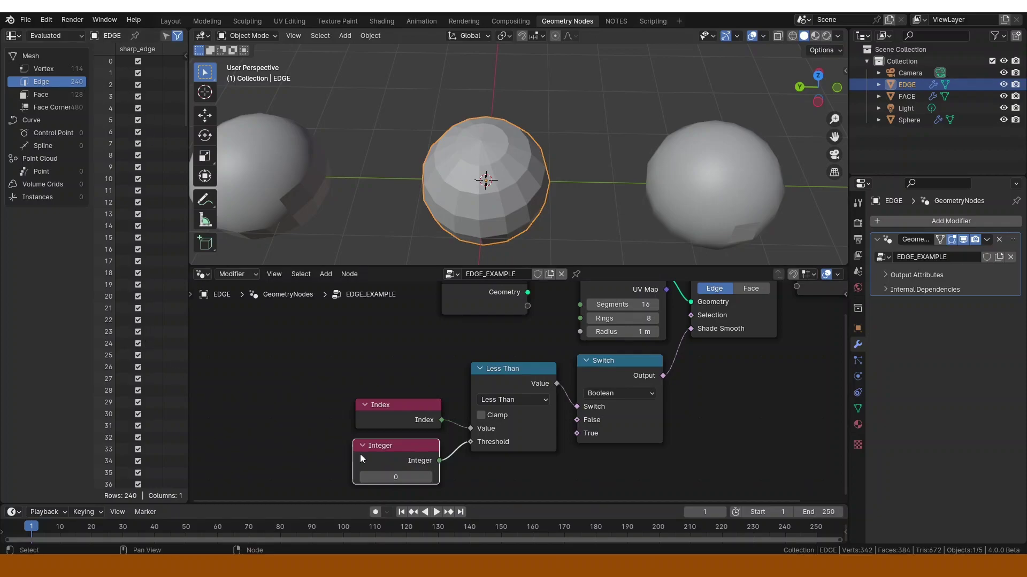
Raise the Integer threshold to 207, check where sharp_edge switches in the spreadsheet, and set it to 209
left_click_drag(399, 478, 615, 477)
scroll(153, 373, "down", 11)
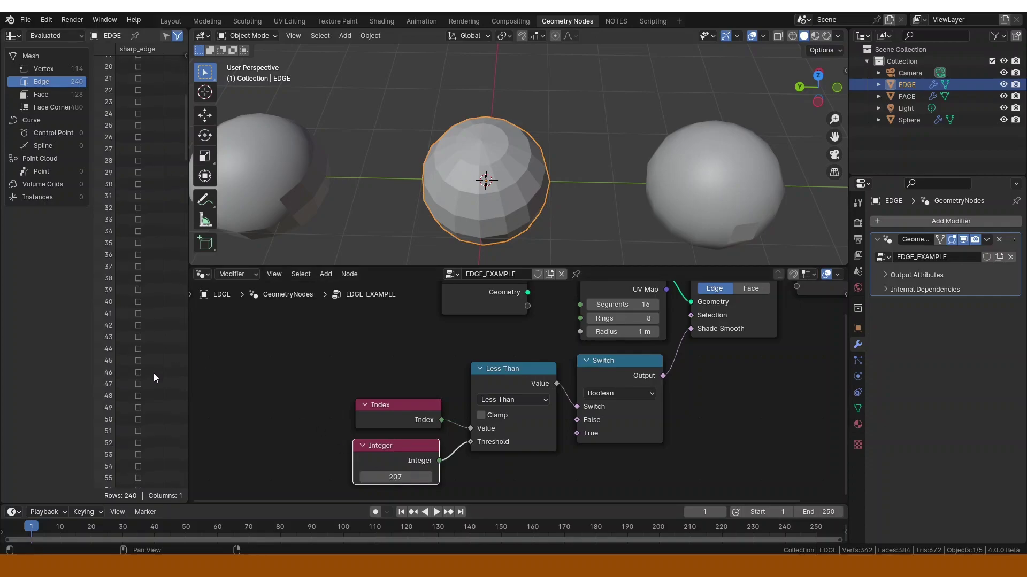
scroll(148, 363, "down", 20)
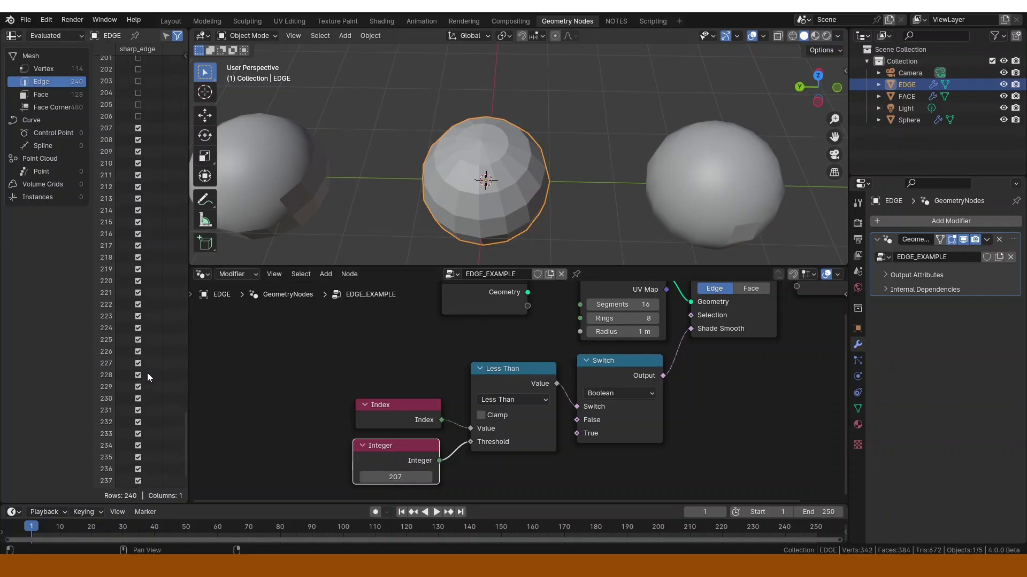
left_click_drag(412, 477, 414, 477)
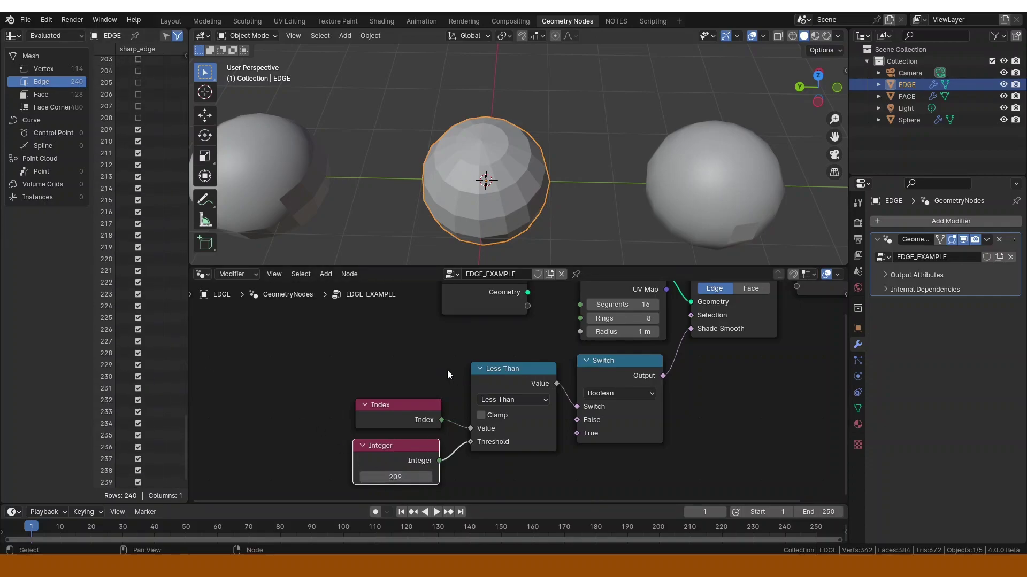
Set the EDGE sphere's Set Shade Smooth node to the Face domain and adjust the Integer threshold
middle_click_drag(460, 369, 333, 433)
scroll(489, 186, "up", 3)
mouse_move(489, 186)
middle_mouse_down()
mouse_move(440, 169)
mouse_move(495, 145)
mouse_move(498, 190)
middle_mouse_up()
scroll(441, 169, "down", 3)
left_click(626, 353)
scroll(495, 168, "up", 3)
scroll(415, 330, "down", 4)
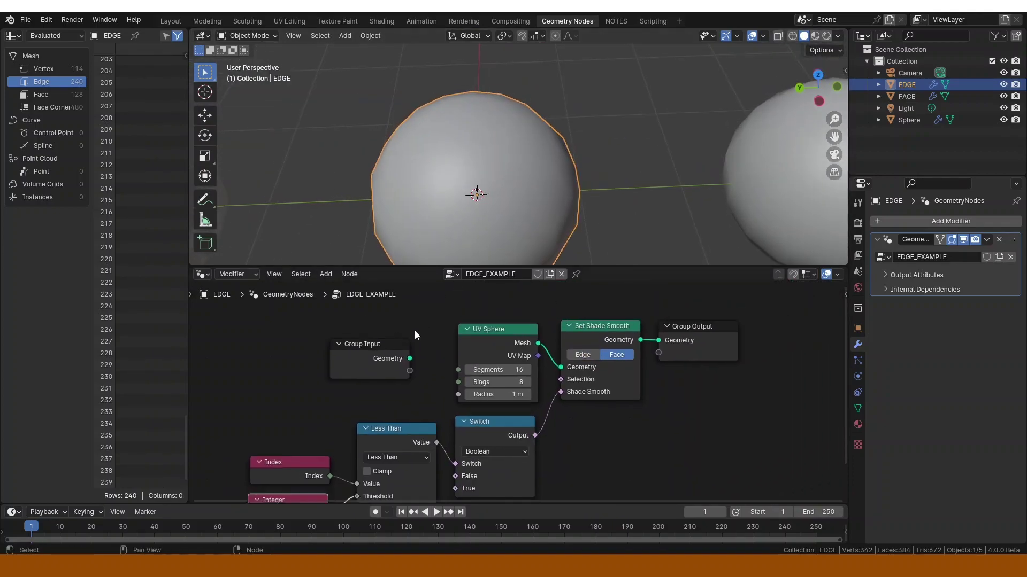
middle_click_drag(375, 400, 388, 371)
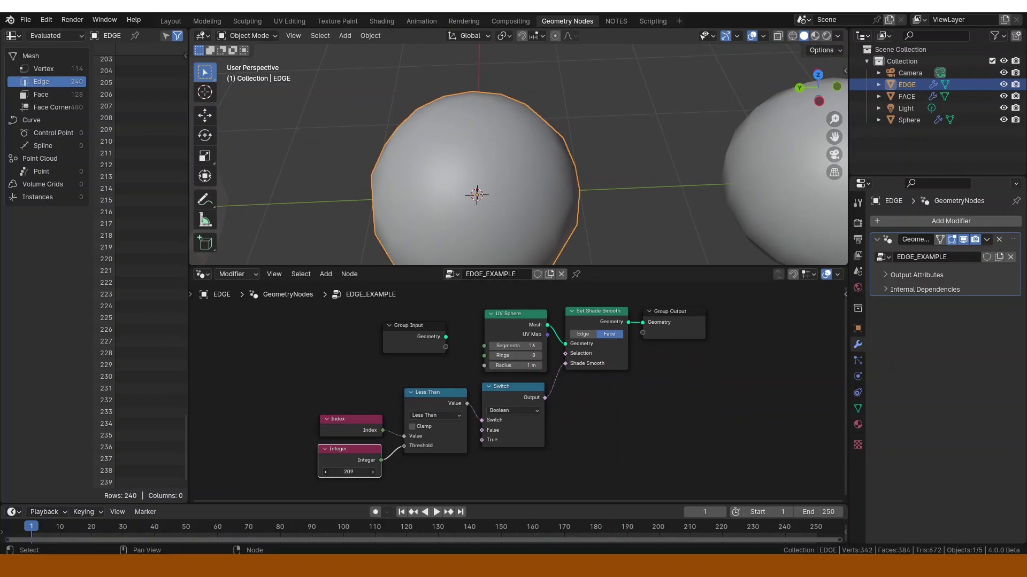
mouse_move(349, 472)
left_mouse_down()
mouse_move(297, 472)
mouse_move(366, 471)
left_mouse_up()
Select the FACE sphere and set the Integer threshold in FACE_EXAMPLE to 40
middle_click_drag(510, 212, 518, 164)
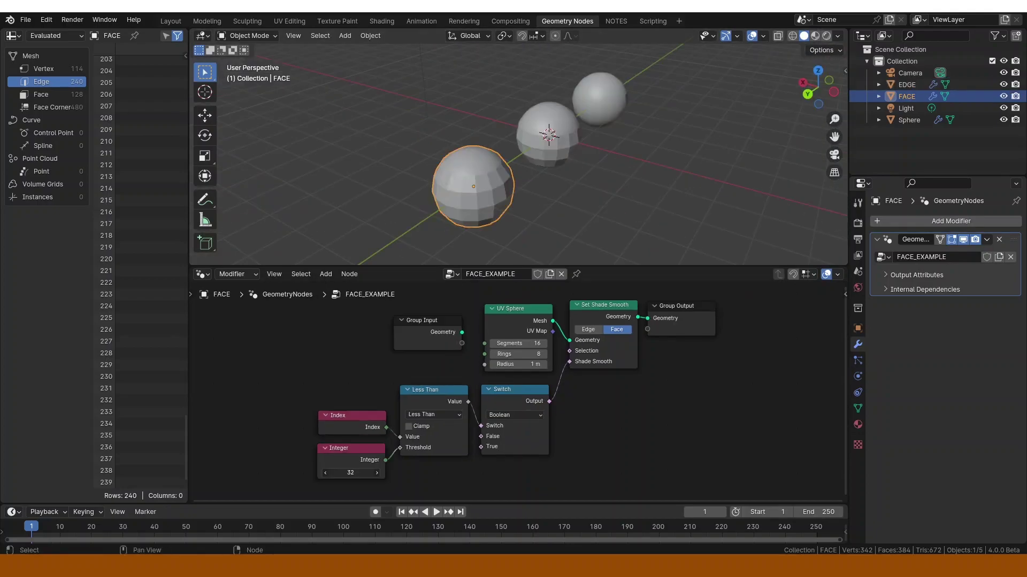
left_click_drag(350, 473, 347, 472)
scroll(143, 96, "up", 5)
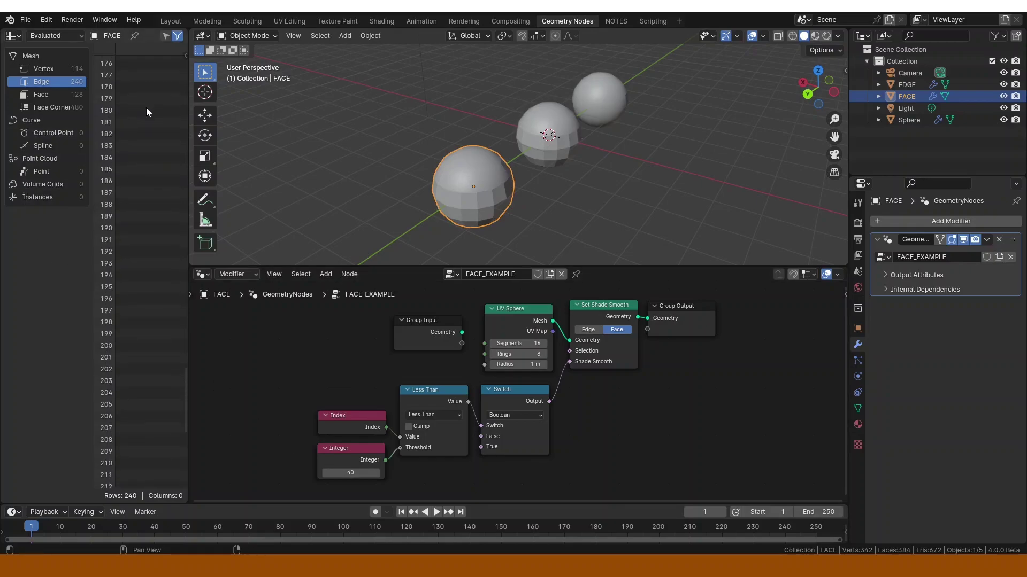
Show the FACE sphere's face attributes in the spreadsheet, examine the sharp_face column, and vary the Integer threshold
left_click_drag(184, 332, 165, 46)
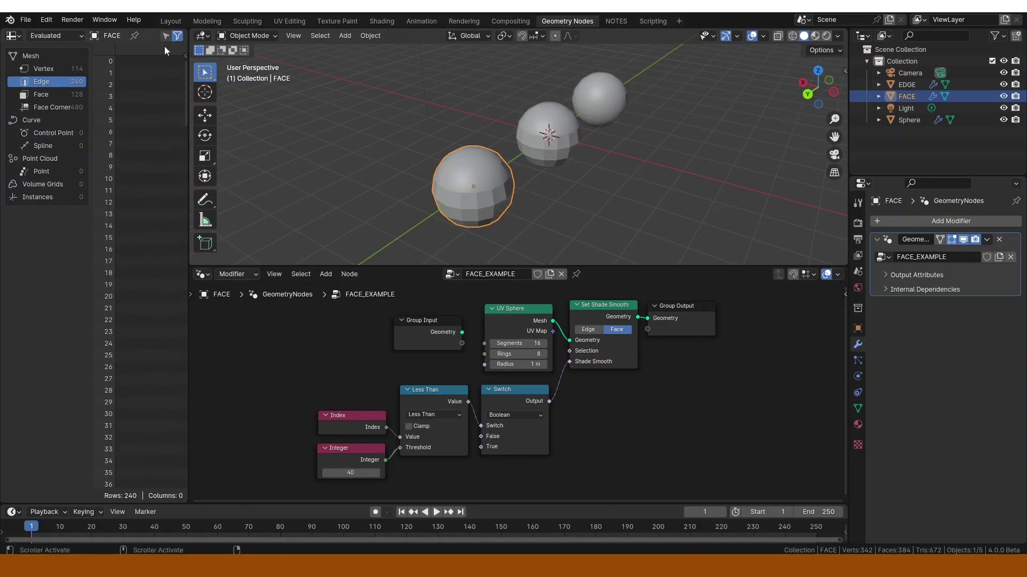
left_click(51, 96)
scroll(126, 123, "down", 10)
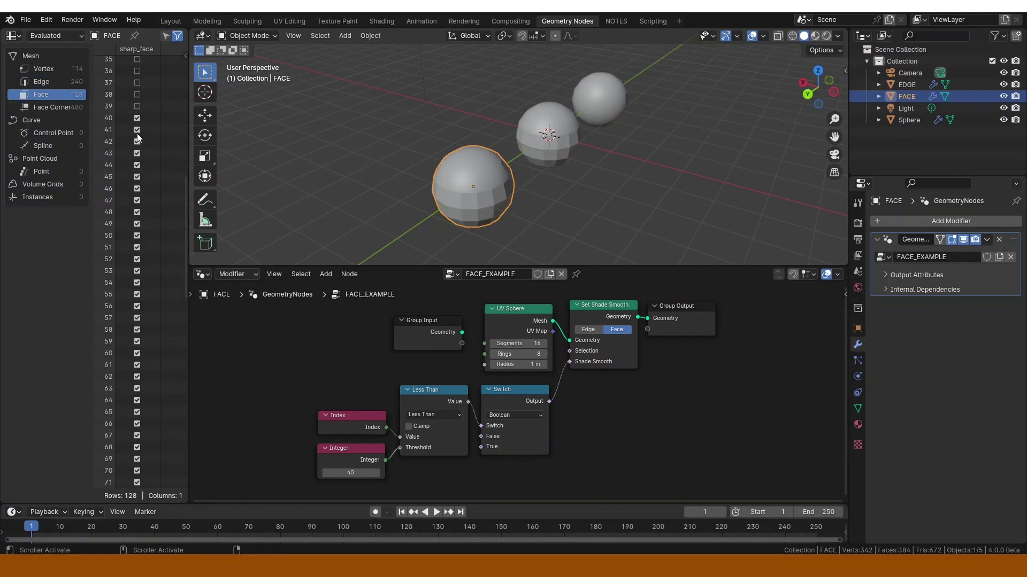
left_click_drag(350, 472, 374, 472)
Select the object named Sphere and compare its Is Edge Smooth and Is Face Smooth nodes
middle_click_drag(557, 178, 512, 162)
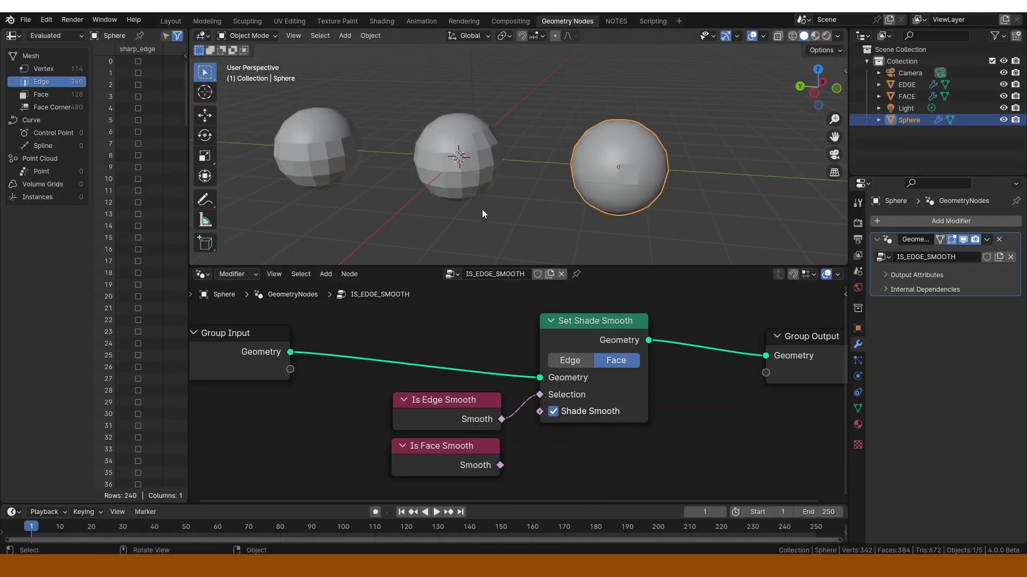
left_click(461, 405)
scroll(518, 388, "up", 1)
middle_click_drag(575, 452, 583, 444)
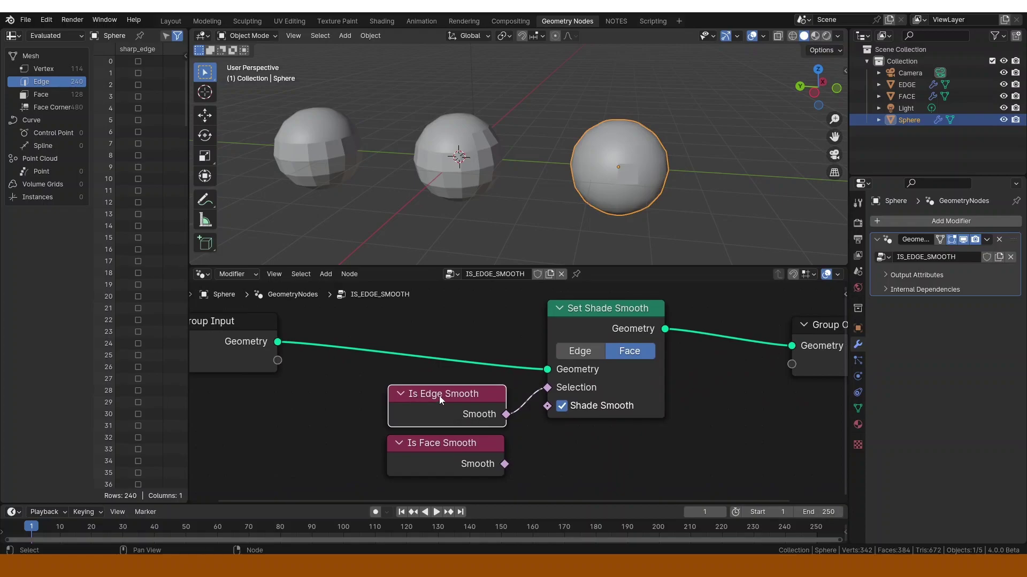
left_click(441, 444)
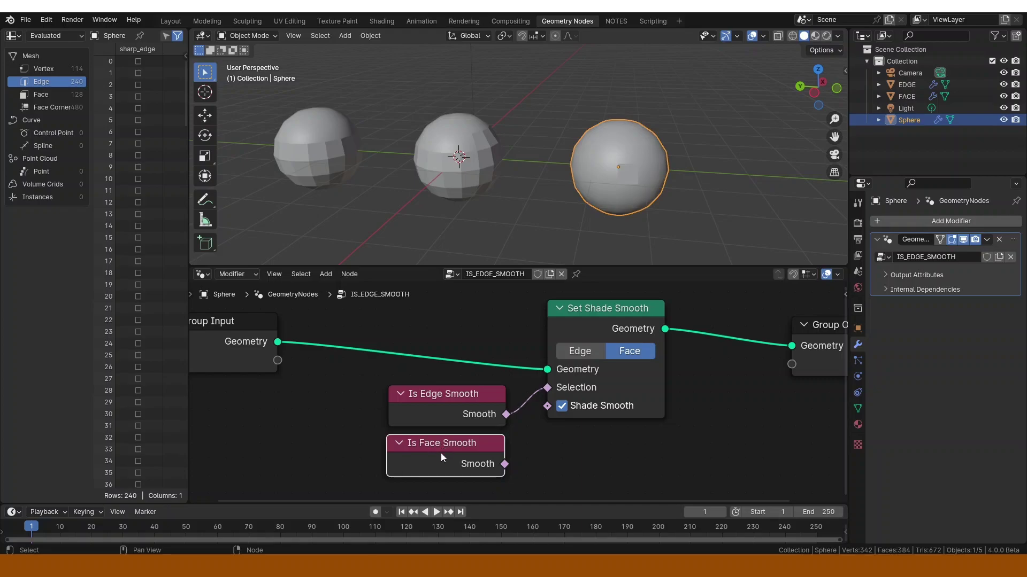
In Edit Mode, mark two connected edges on the sphere's upper part as sharp, and return to Object Mode
key("Tab")
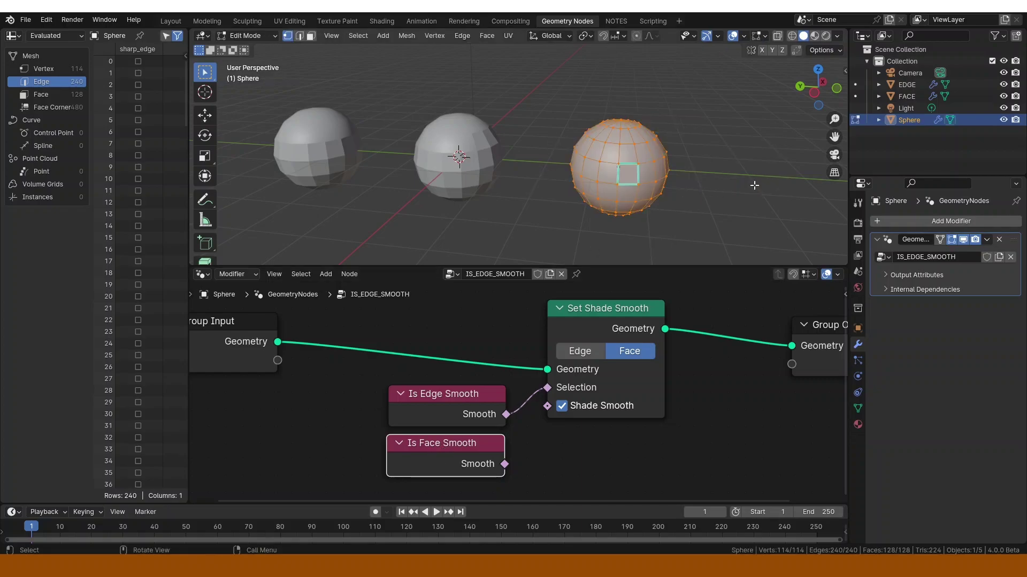
left_click(629, 160)
middle_click_drag(613, 154, 663, 155)
scroll(663, 153, "up", 1)
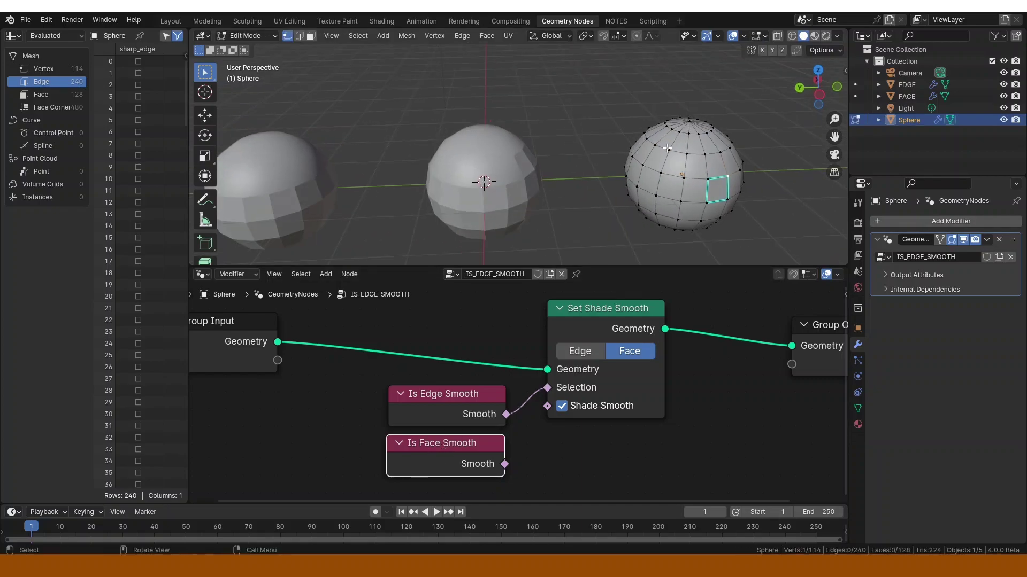
left_click_drag(664, 141, 689, 188)
left_click(462, 35)
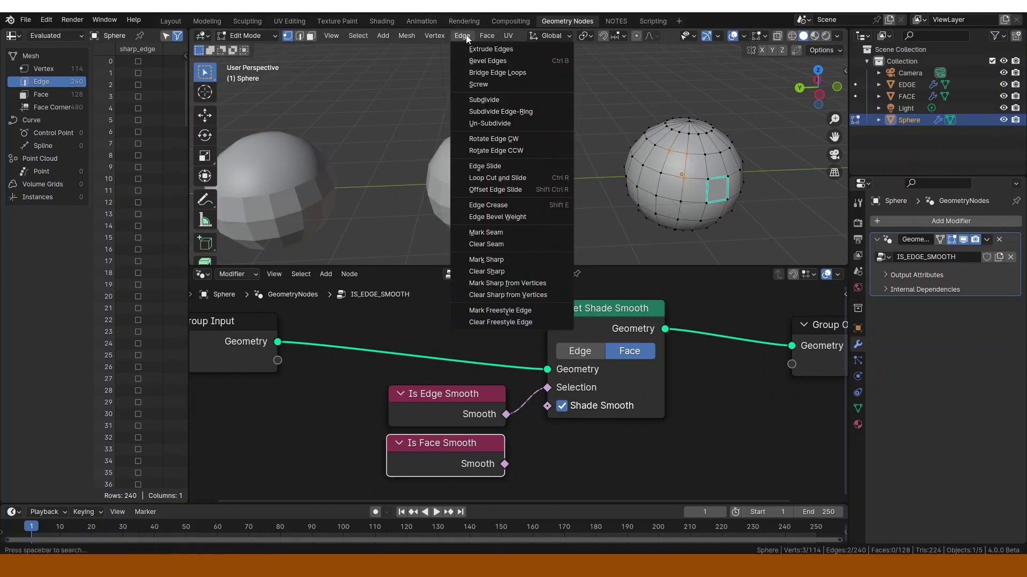
left_click(515, 259)
mouse_move(642, 176)
middle_mouse_down()
mouse_move(667, 164)
mouse_move(685, 183)
middle_mouse_up()
key("ctrl+Tab")
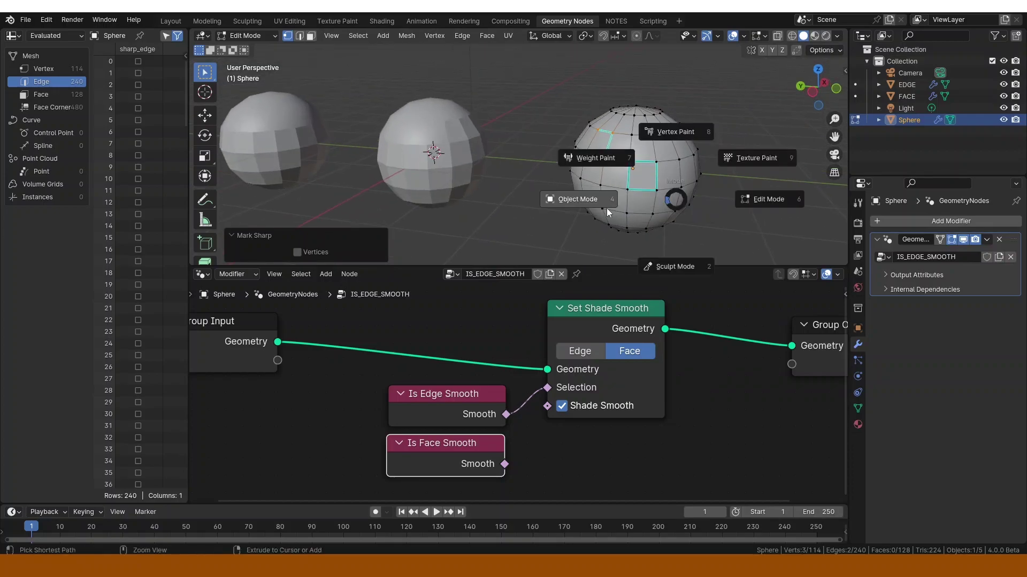